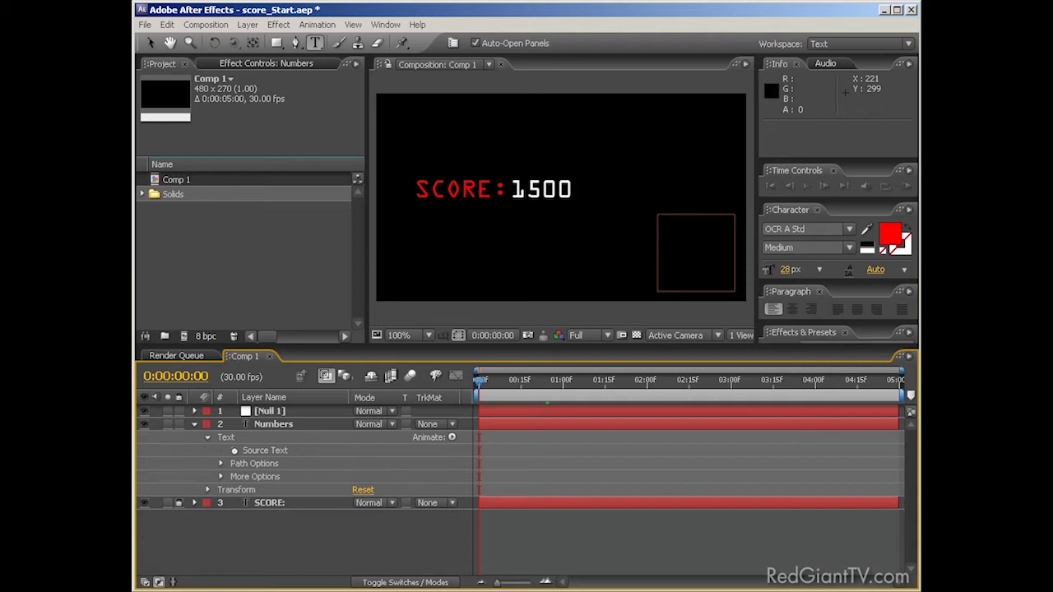
Step: Switch from After Effects to the Firefox window showing the Greyscalegorilla blog
key(alt+Tab)
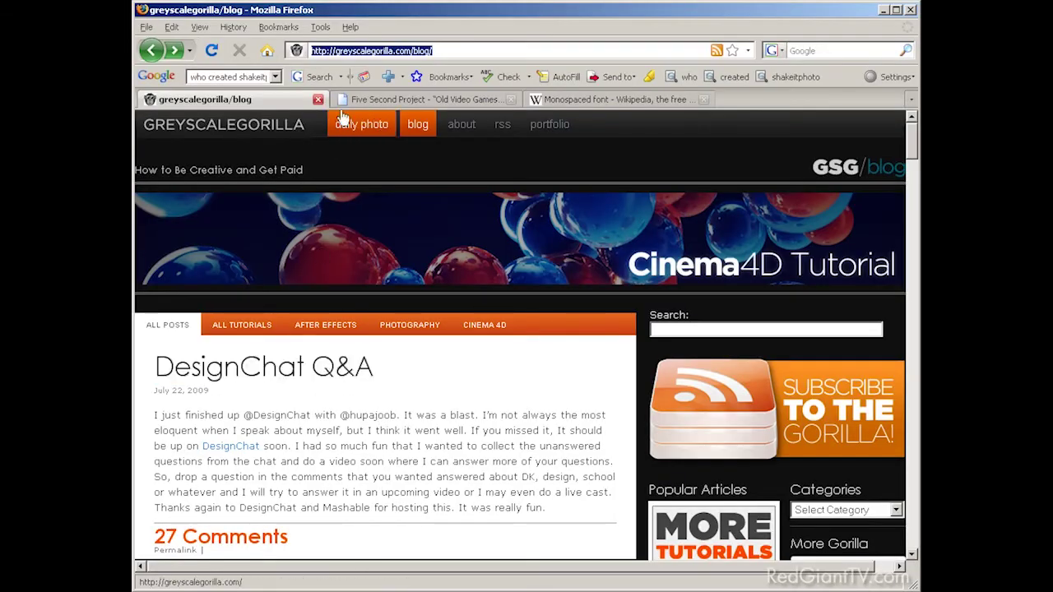
Step: Open the Five Second Project post and highlight 'Old Video Games' in its title
click(348, 50)
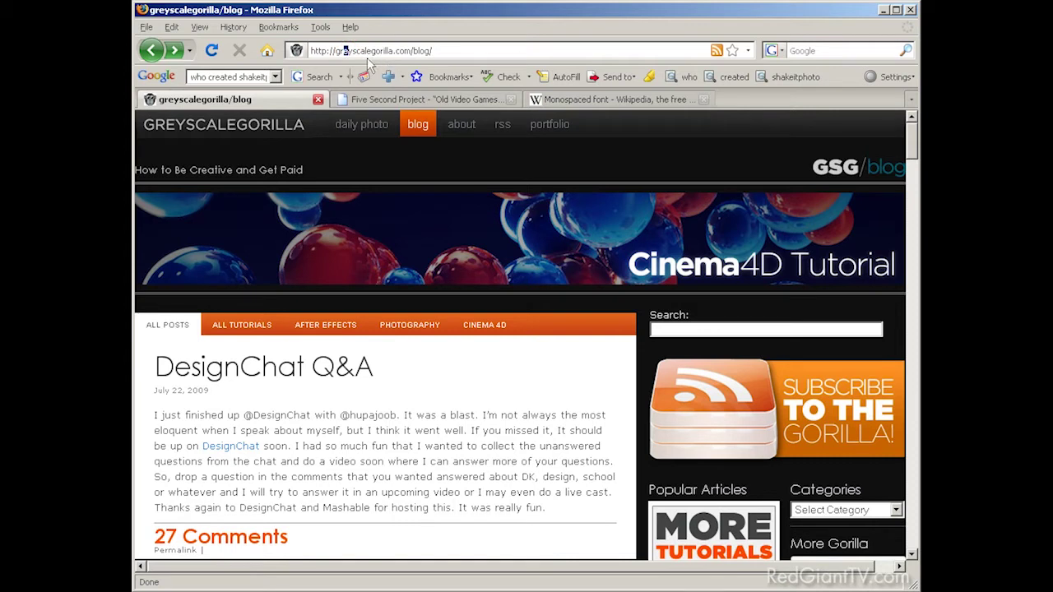
click(379, 98)
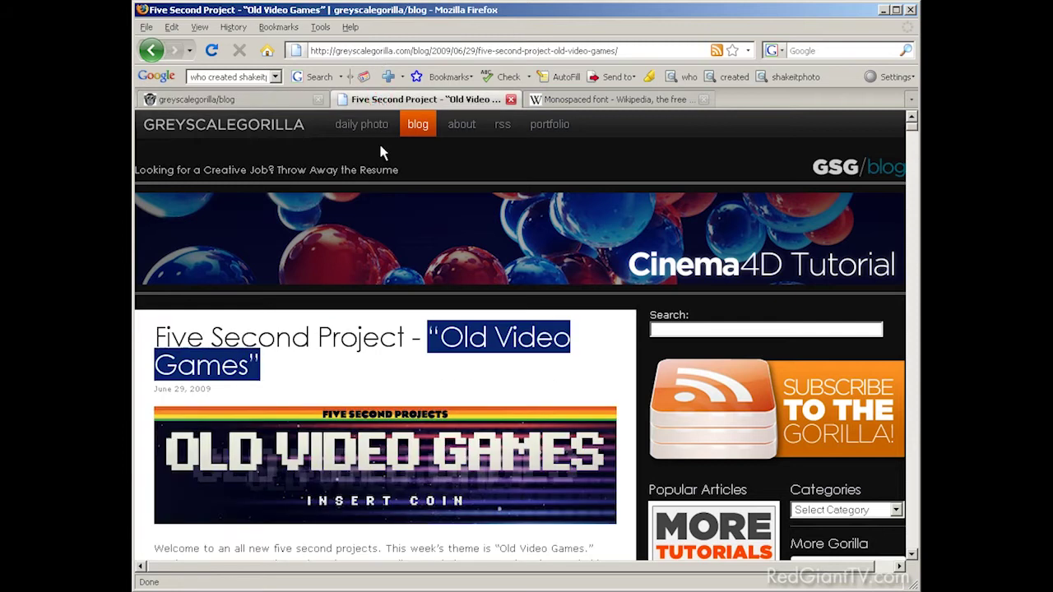
click(498, 347)
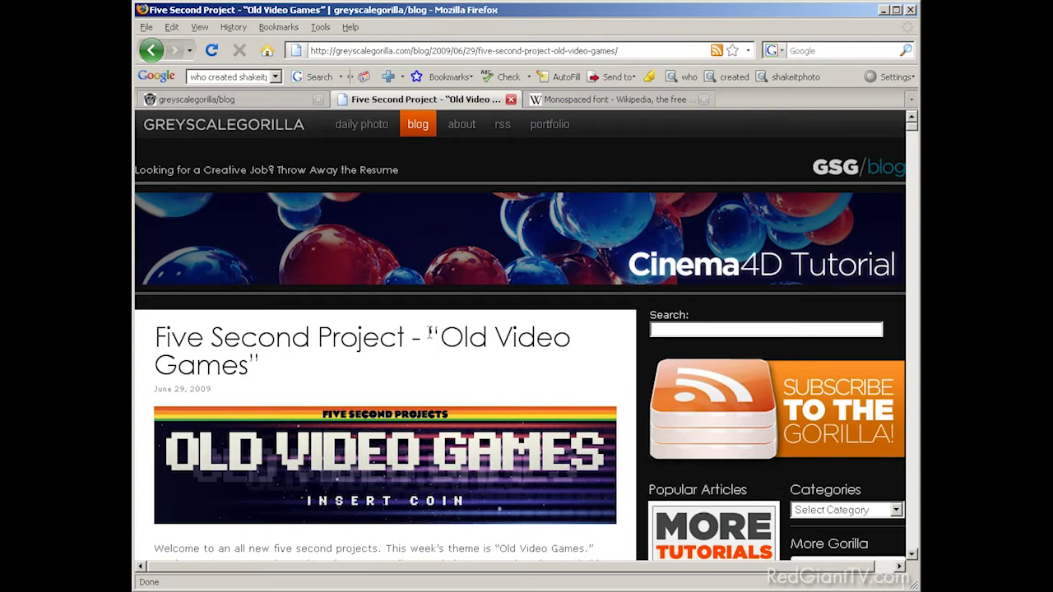
drag(428, 337, 260, 367)
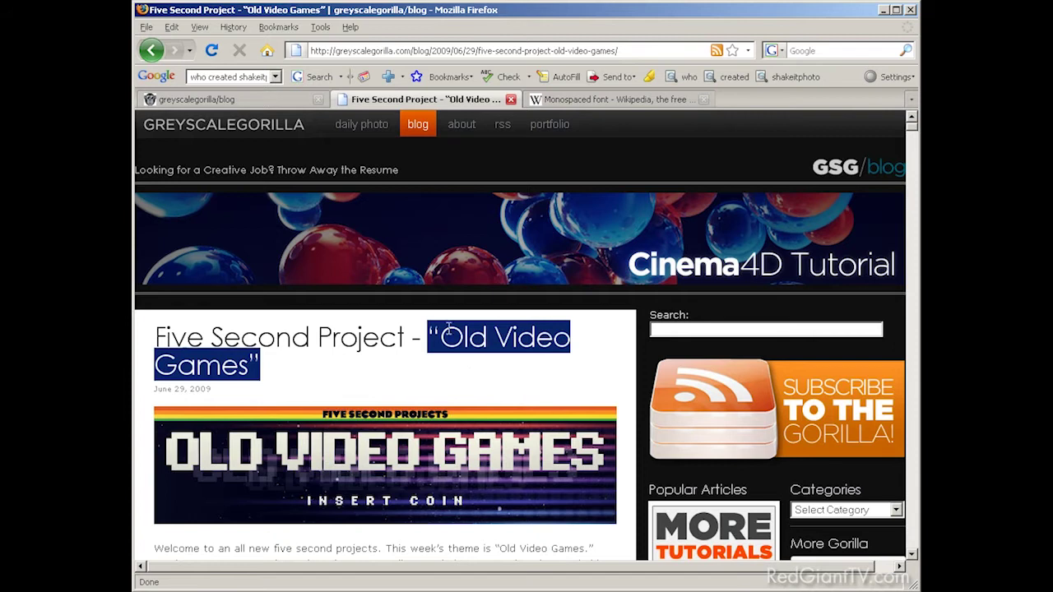
click(404, 387)
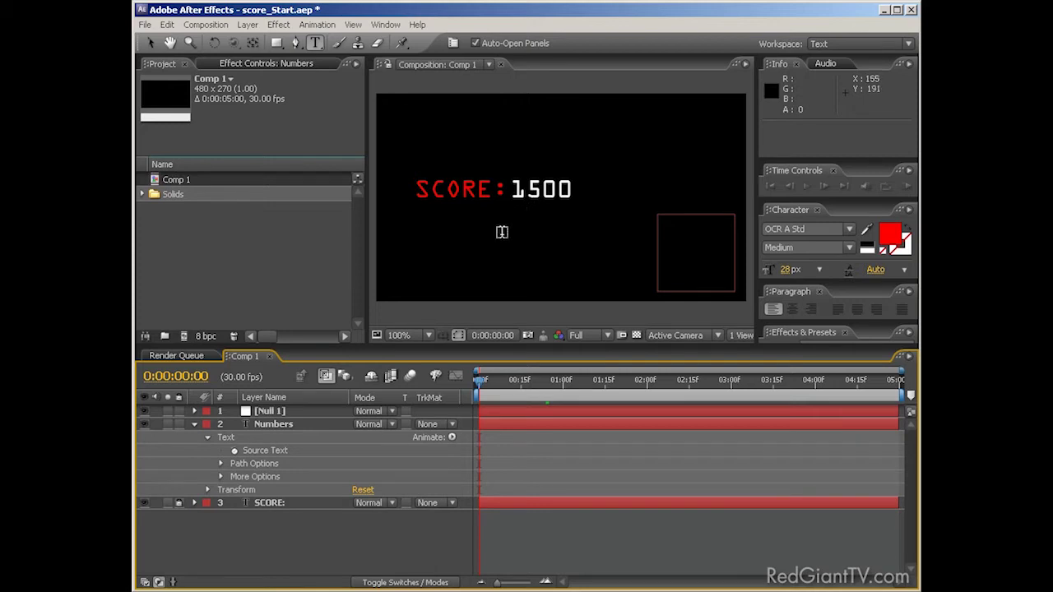
click(234, 451)
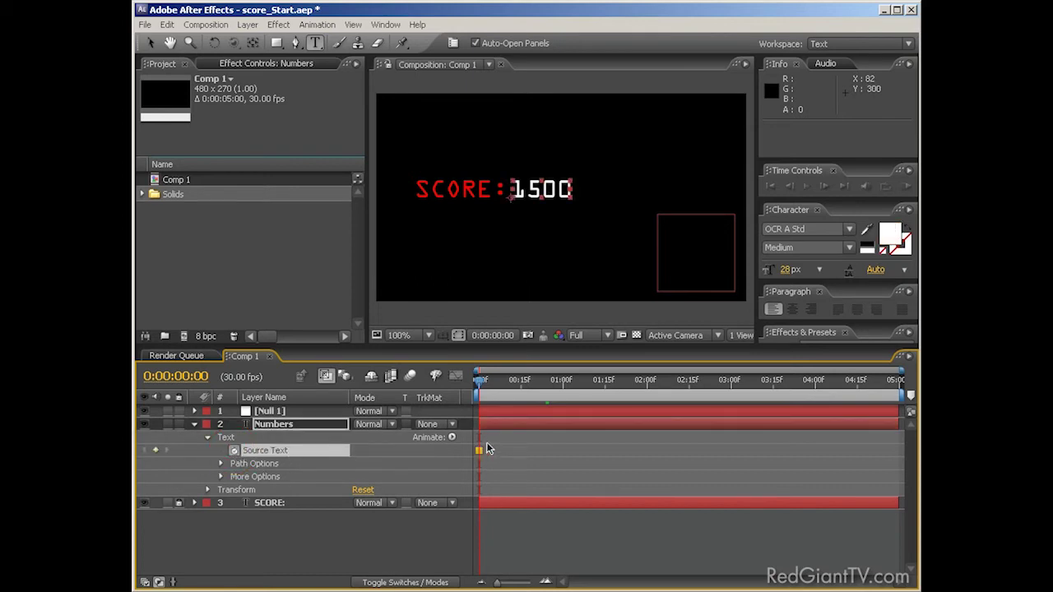
drag(480, 381, 566, 383)
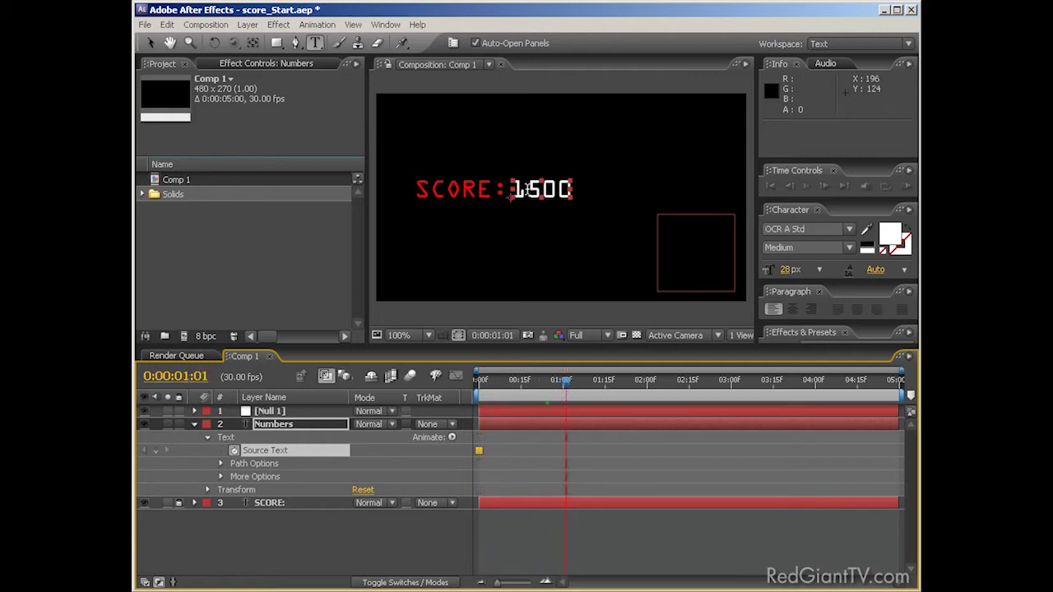
double_click(522, 189)
text(16)
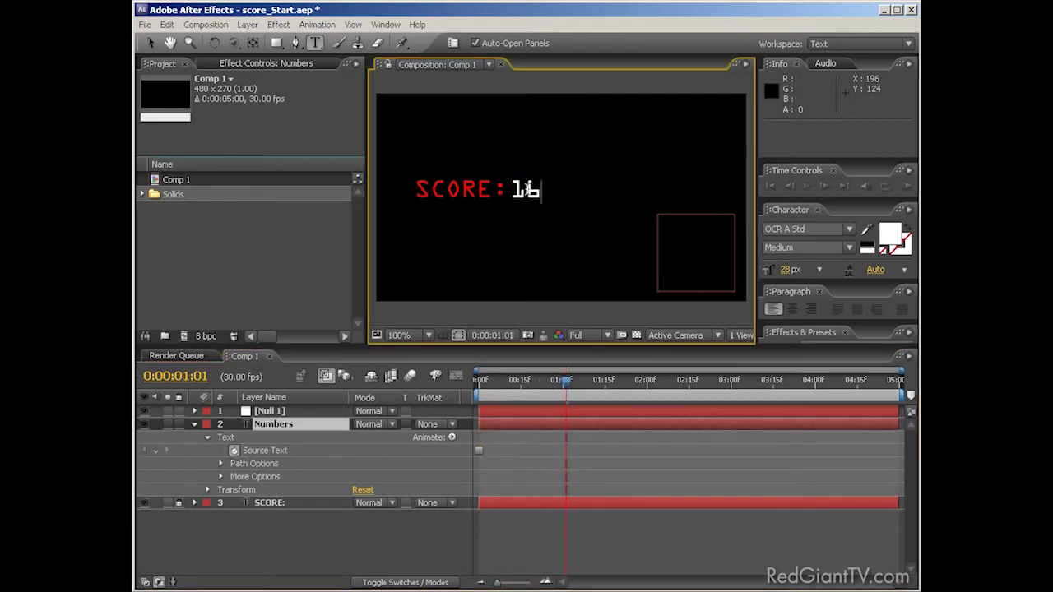
text(50)
key(KP_Enter)
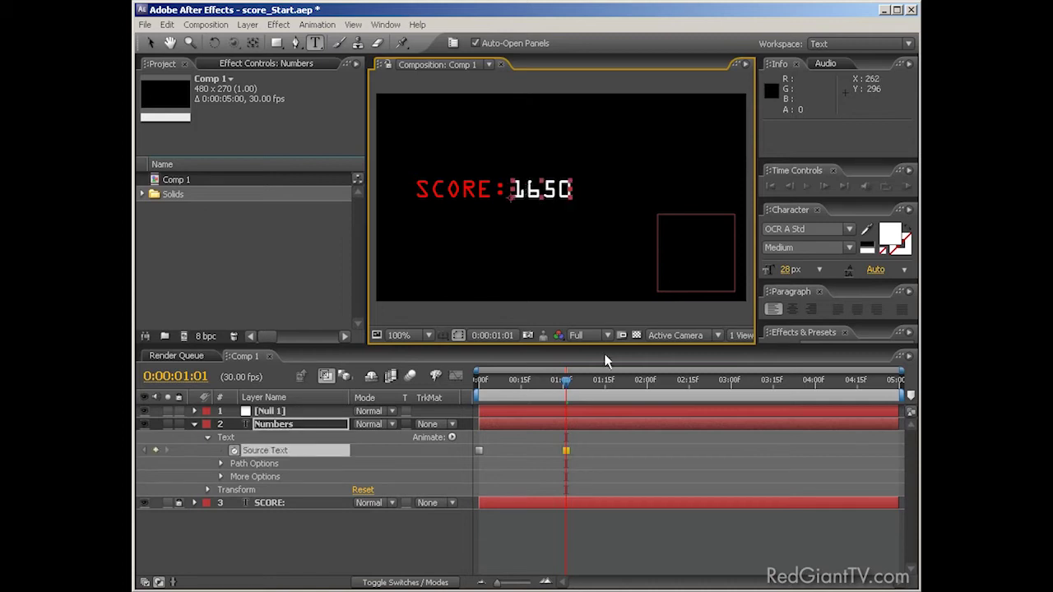
drag(567, 380, 627, 380)
double_click(532, 195)
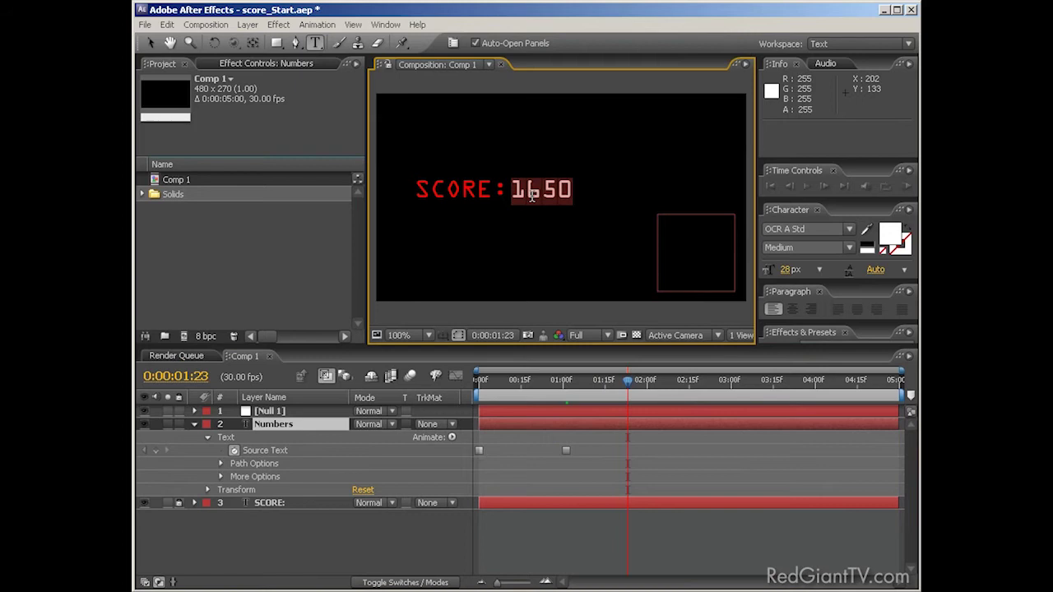
text(1700)
key(KP_Enter)
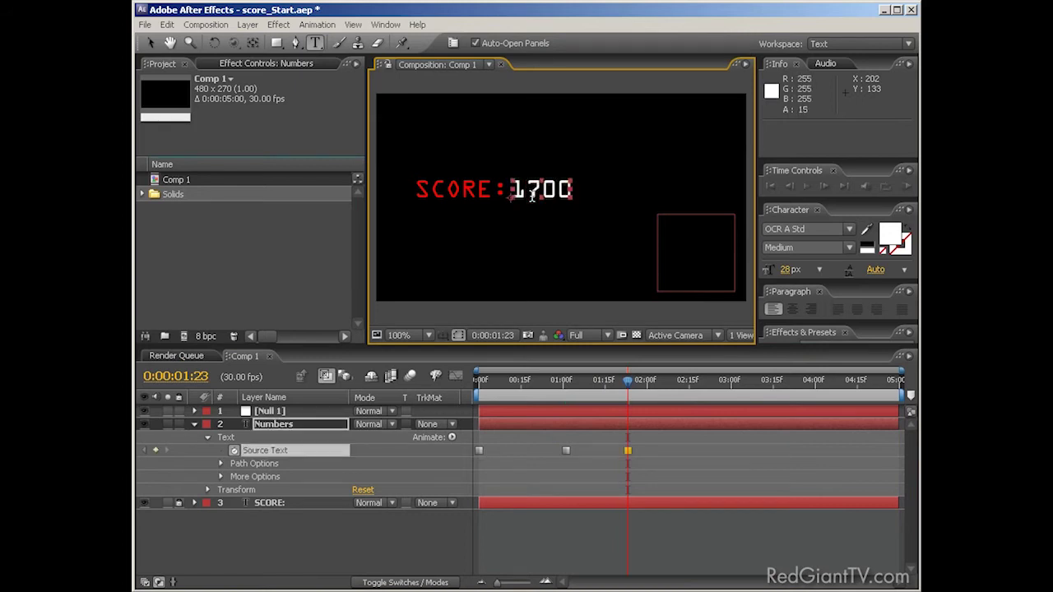
drag(632, 382, 647, 387)
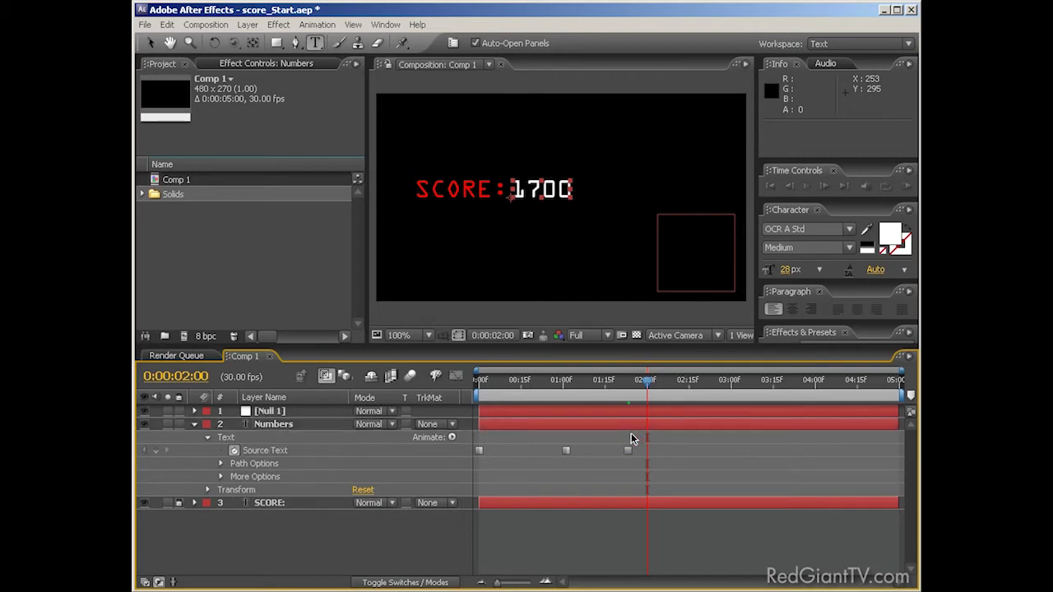
drag(631, 435, 468, 468)
drag(505, 386, 635, 389)
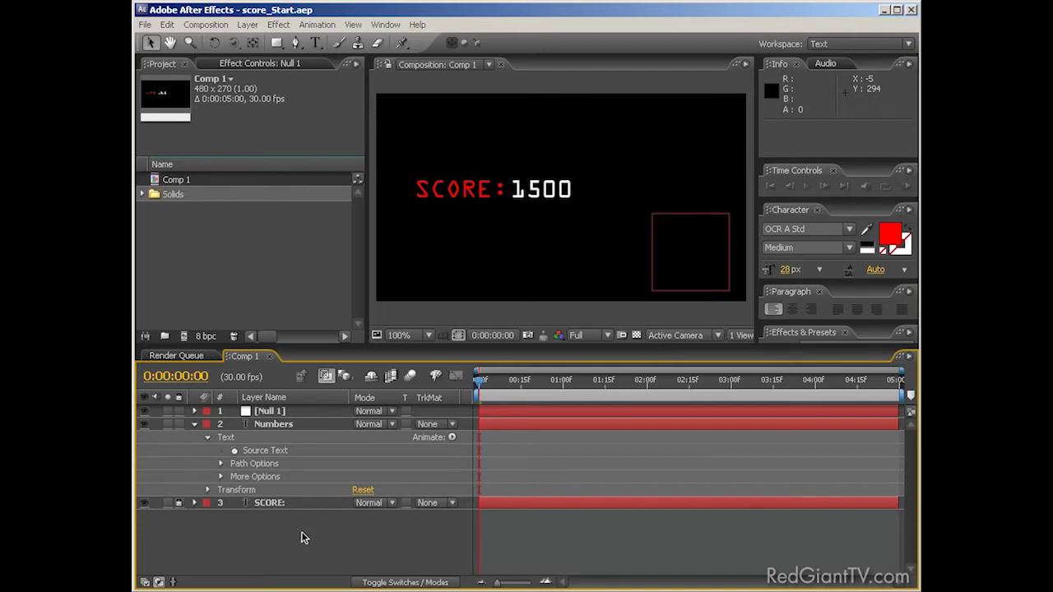
Step: Add a Slider Control effect to Null 1 and expose its Slider value
click(271, 412)
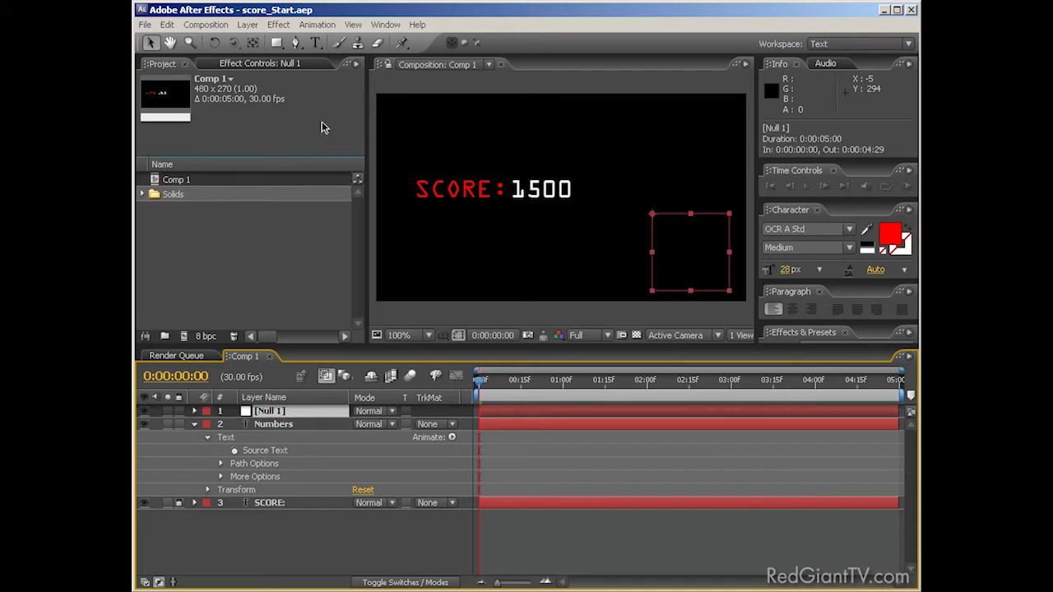
click(280, 26)
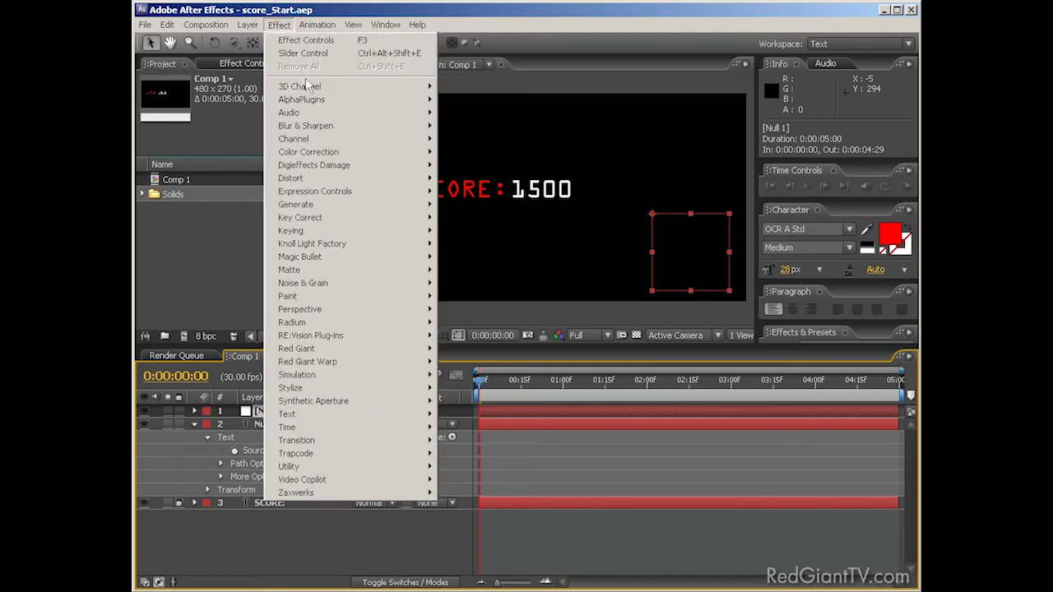
mouse_move(356, 194)
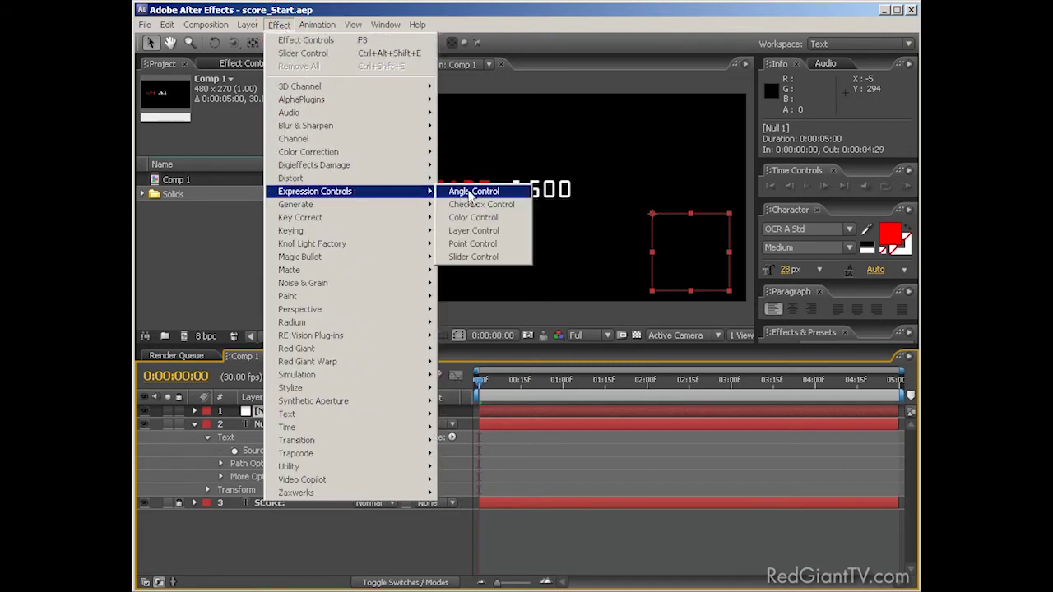
click(501, 258)
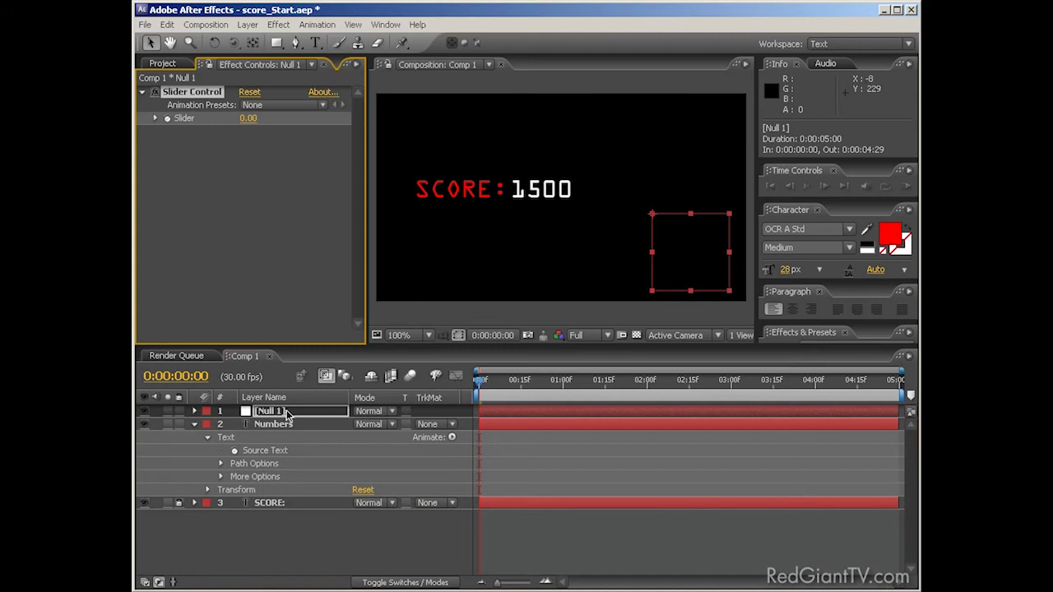
key(e)
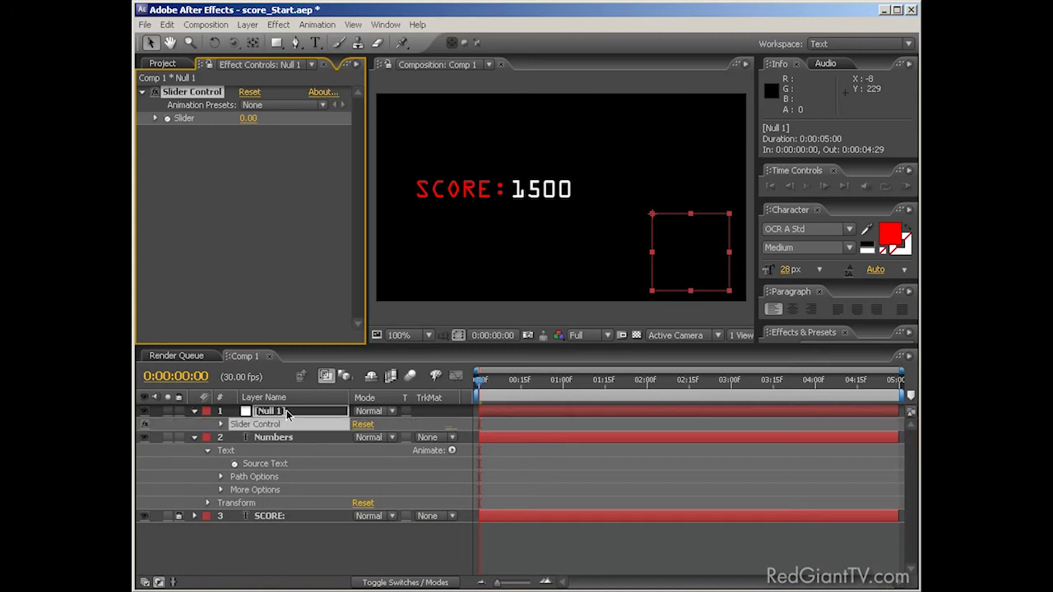
click(221, 425)
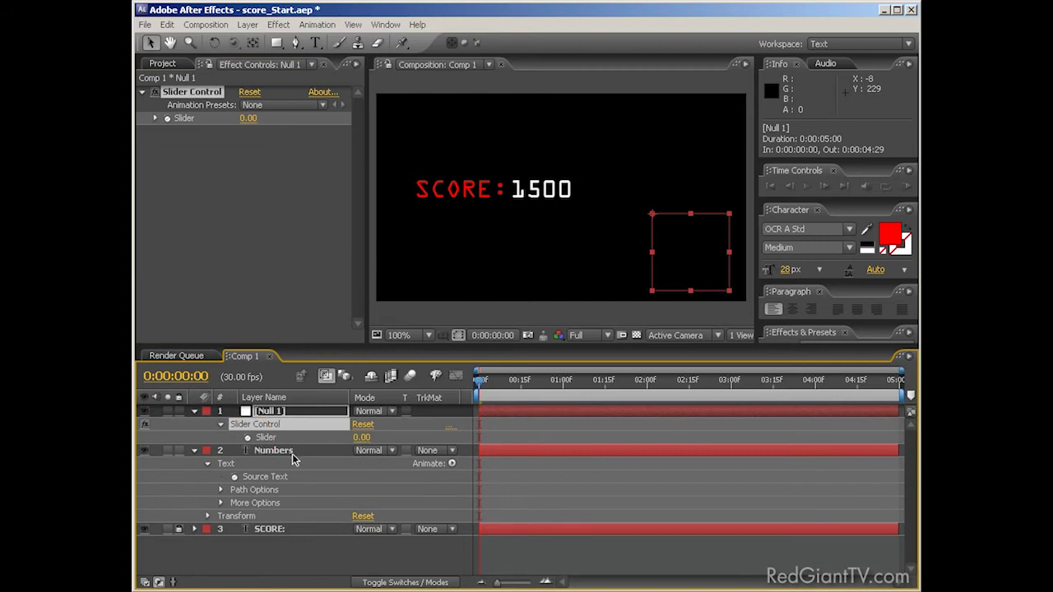
Step: Pick-whip the Numbers Source Text expression to Null 1's Slider, showing SCORE:0
alt+click(234, 478)
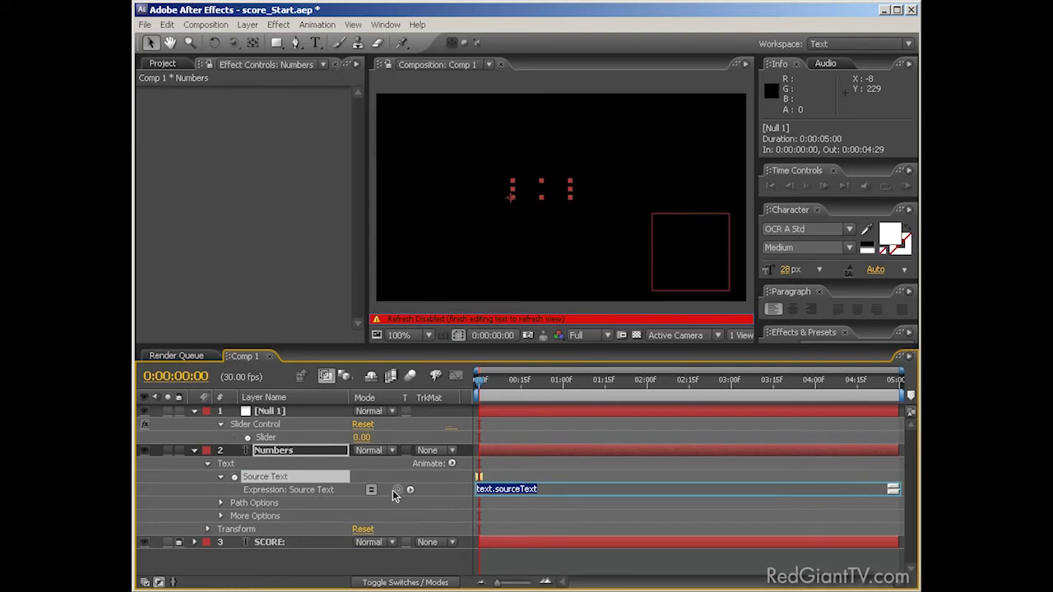
drag(398, 490, 278, 441)
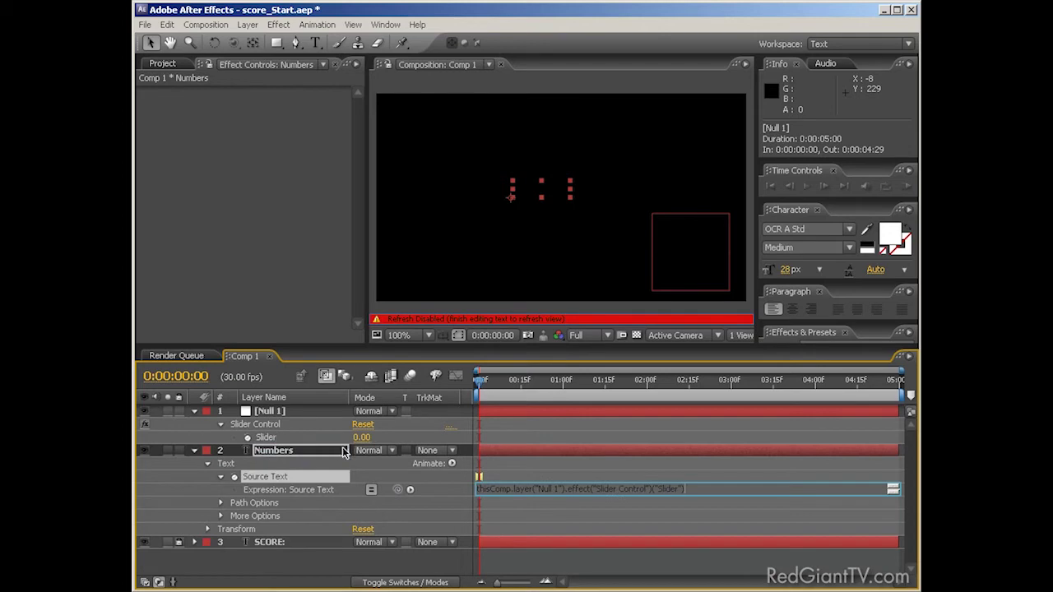
click(604, 525)
click(586, 516)
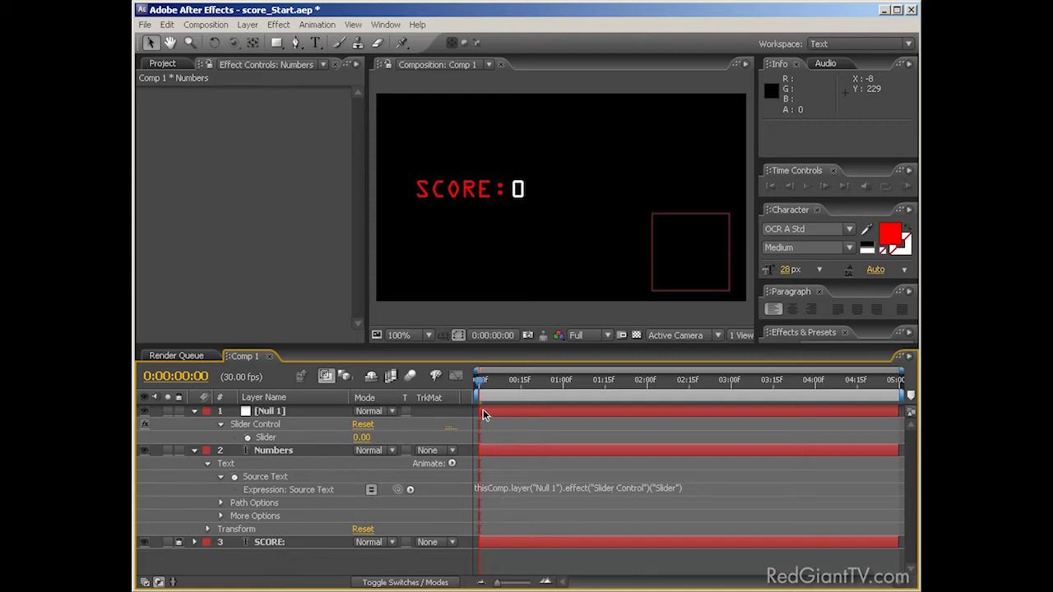
click(268, 410)
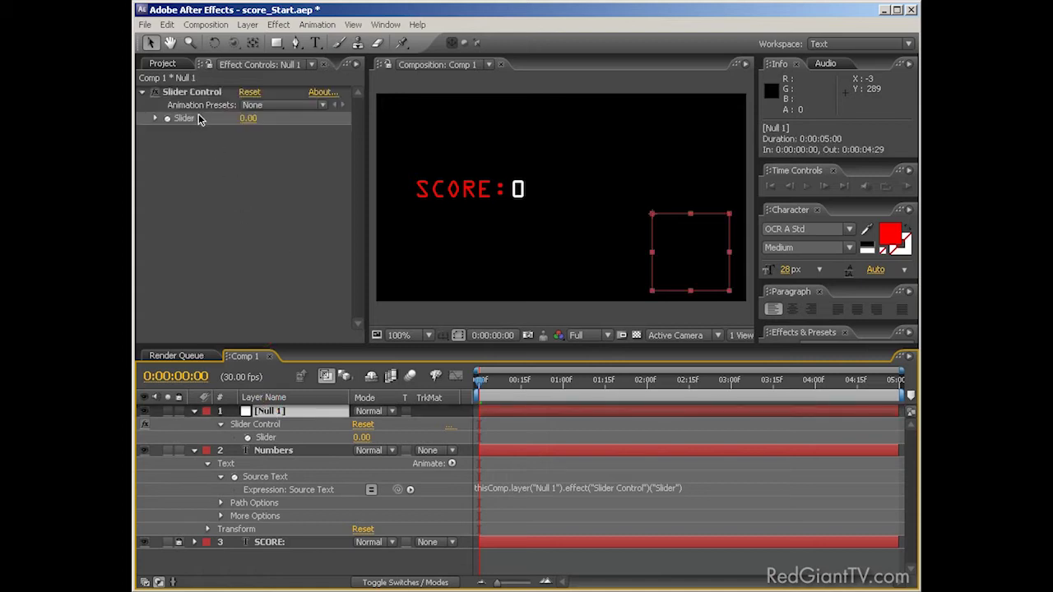
click(155, 120)
mouse_move(223, 139)
mouse_down()
mouse_move(186, 143)
mouse_move(203, 137)
mouse_up()
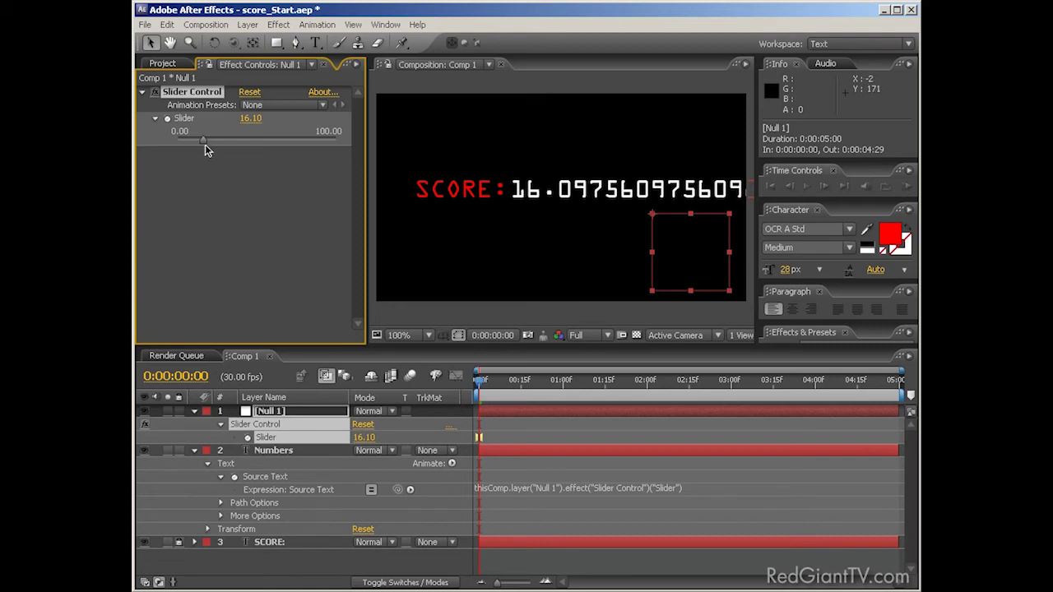
drag(204, 140, 176, 138)
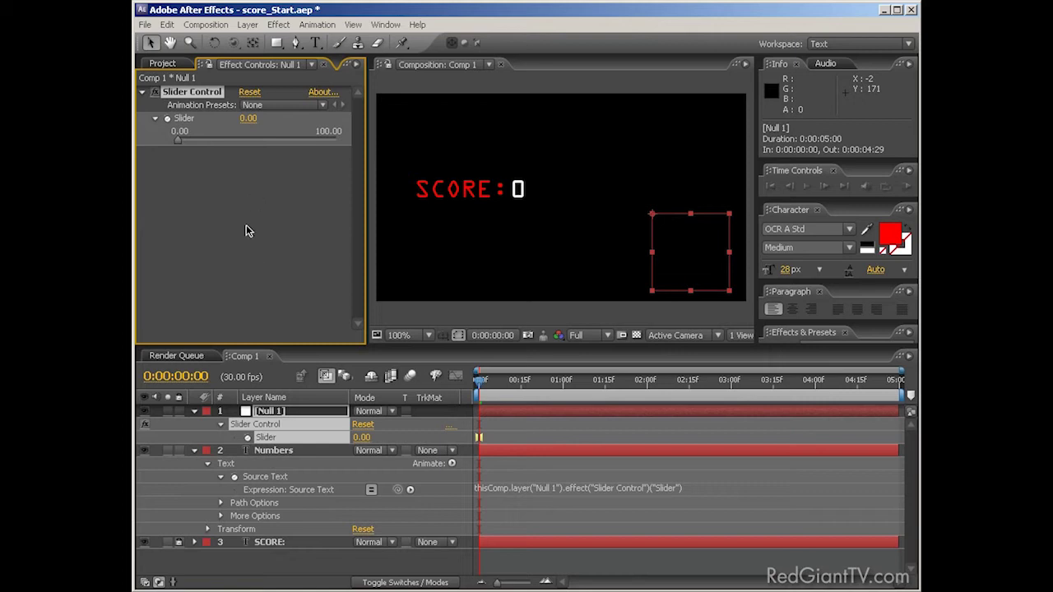
drag(256, 123, 272, 117)
key(ctrl+z)
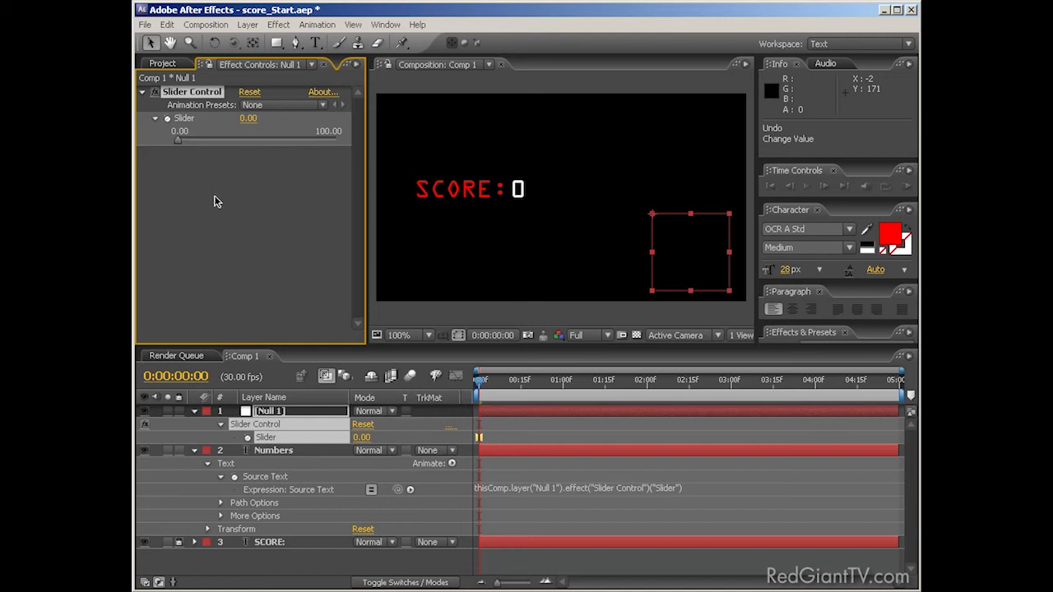
click(478, 490)
Step: Store the Slider value in s by prefixing 's =' and ending the line with ';'
click(478, 490)
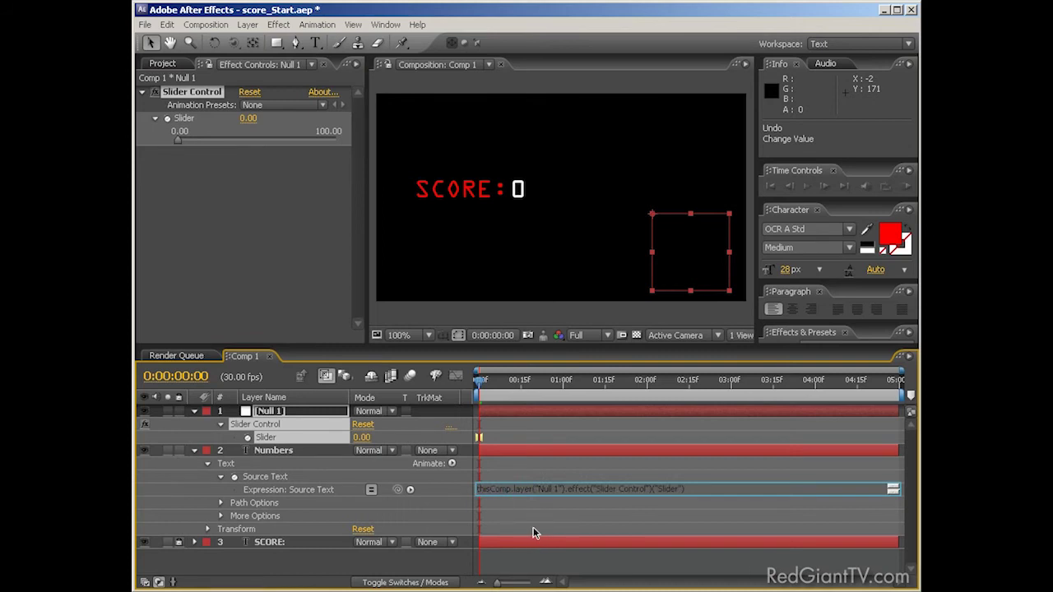
text(s =)
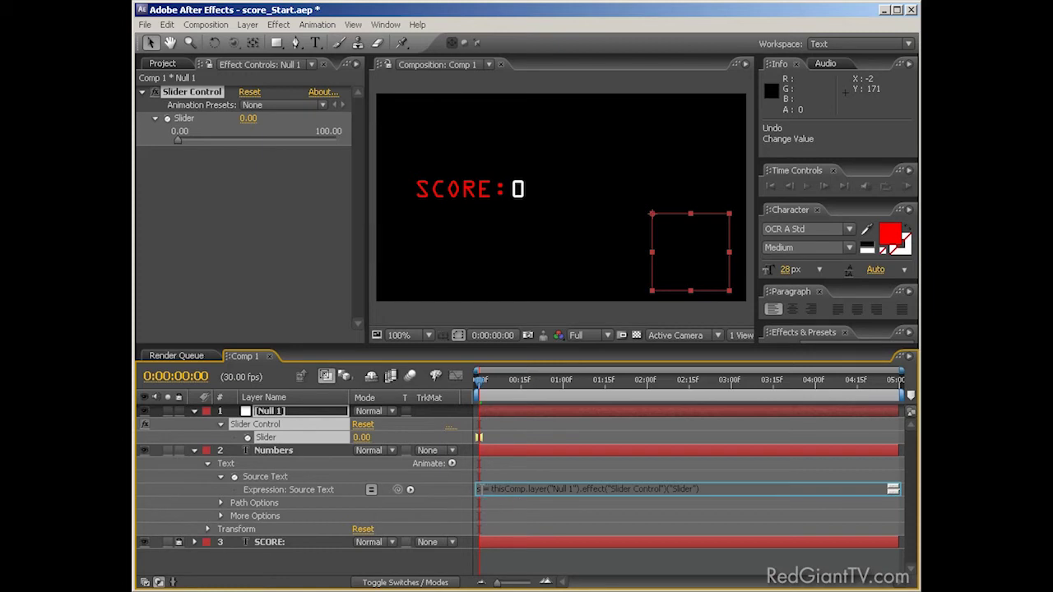
drag(491, 490, 698, 492)
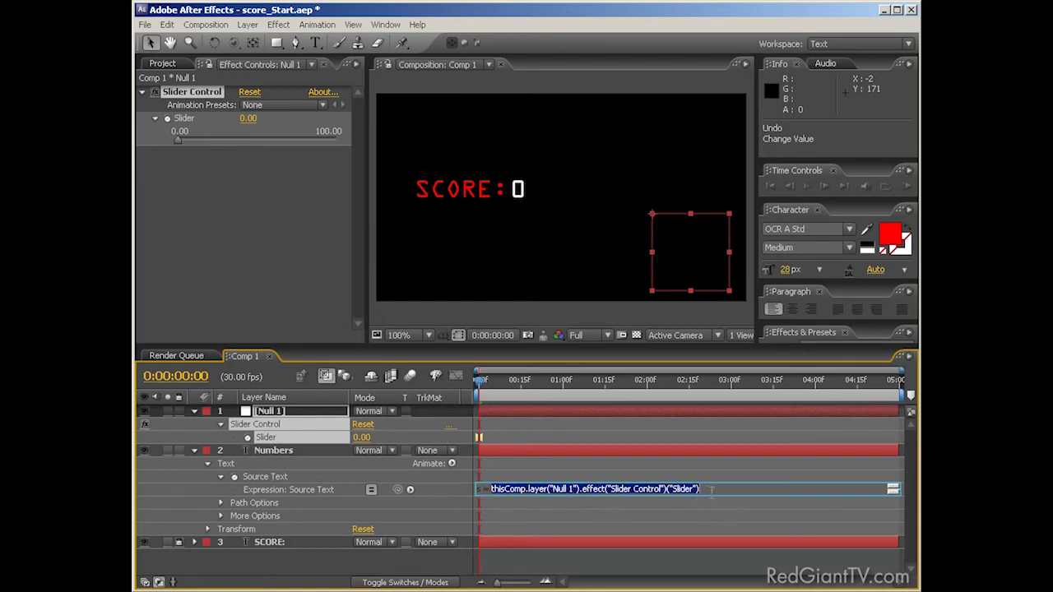
click(716, 489)
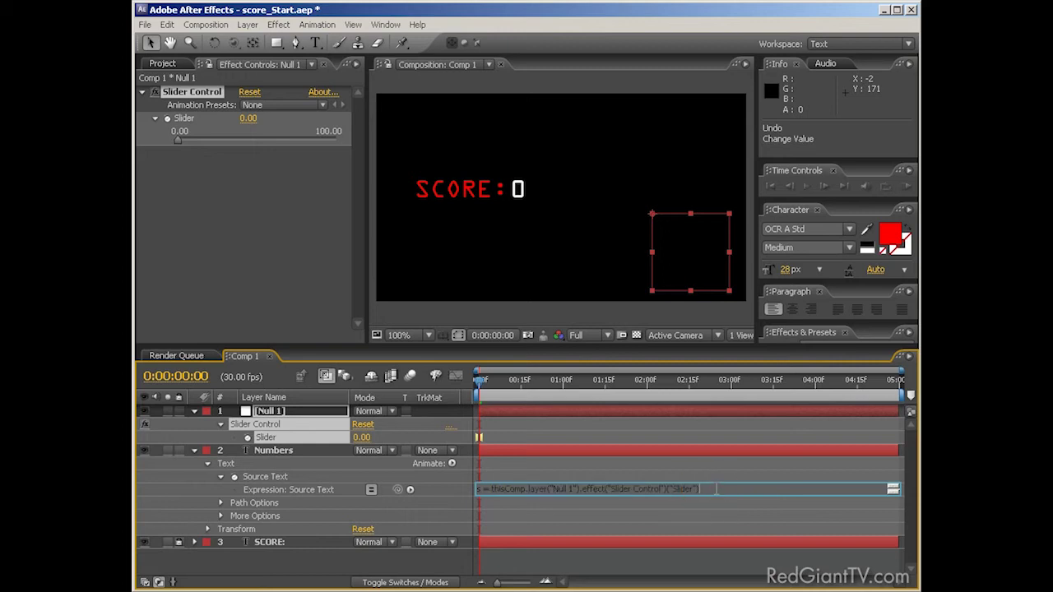
text(;)
key(Return)
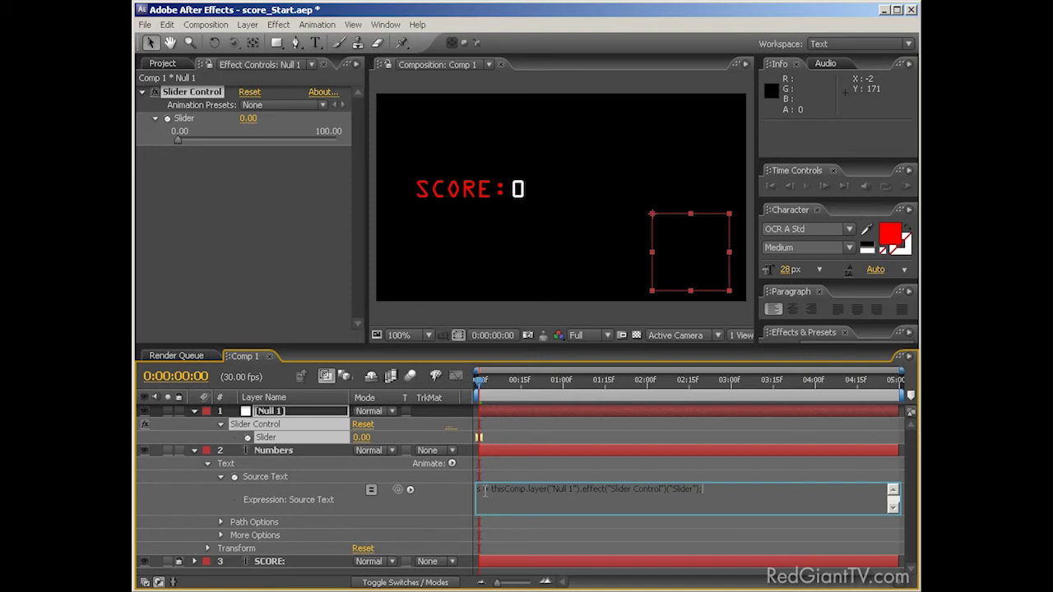
Step: Add a second expression line returning Math.round(s) and commit it
click(480, 491)
drag(491, 489, 698, 493)
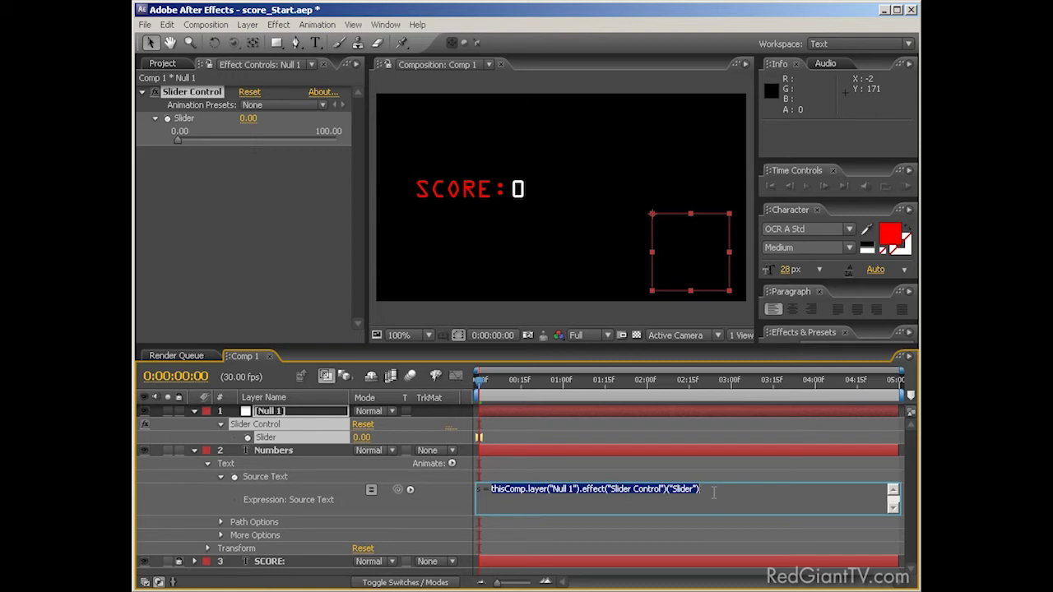
click(713, 489)
text(;)
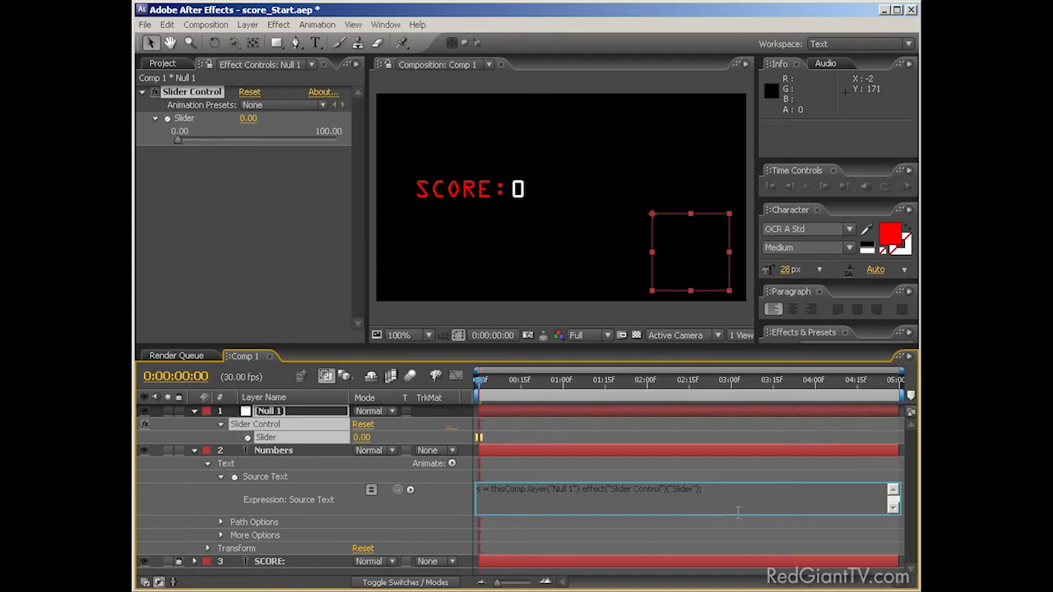
key(Return)
text(Math.round(s))
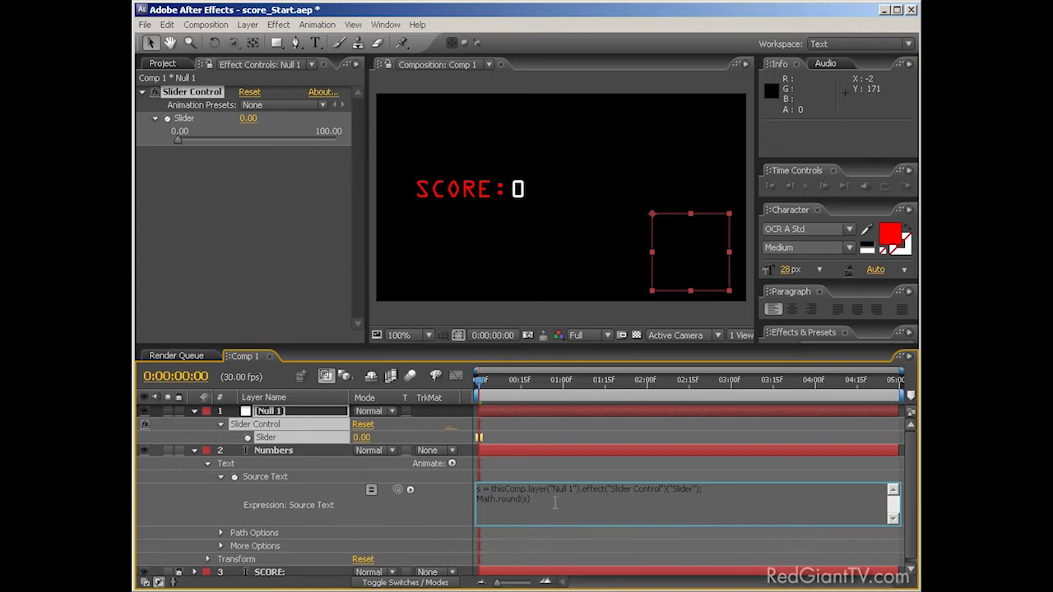
key(KP_Enter)
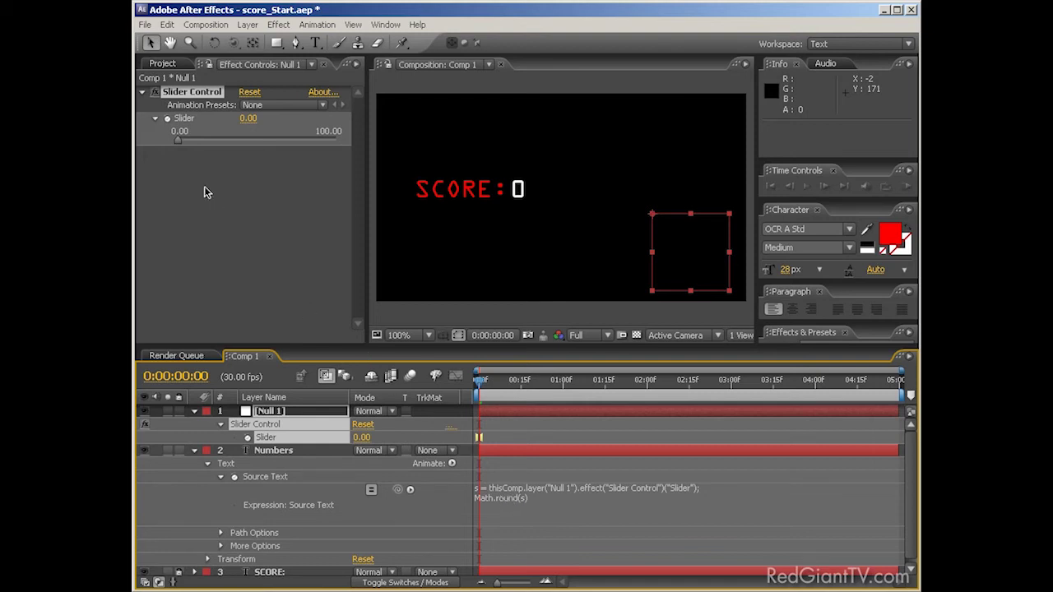
Step: Drag the Slider to 65.85 so the counter rounds to SCORE:66
drag(175, 145, 281, 146)
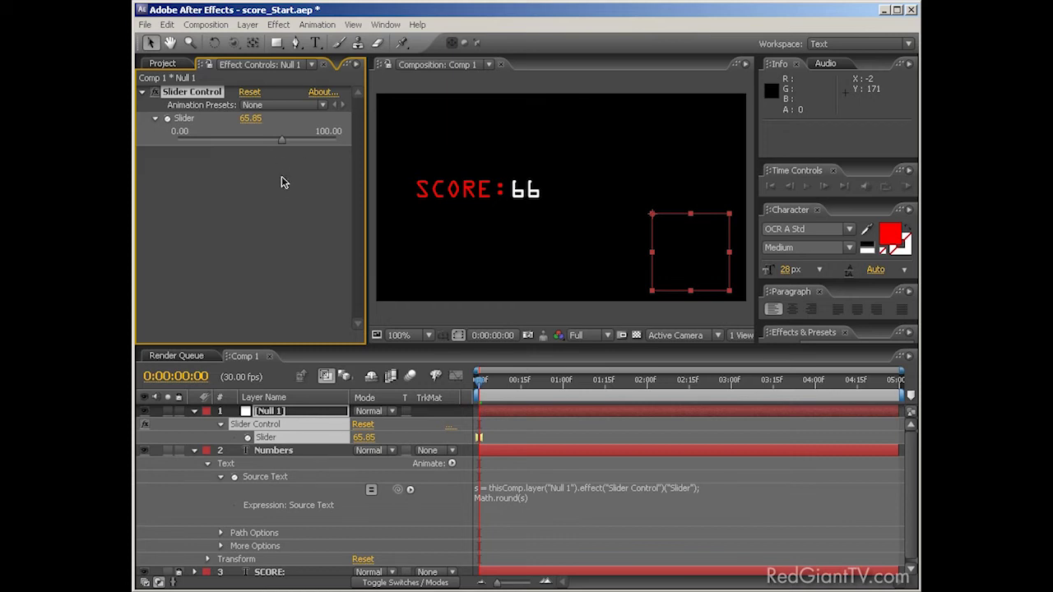
click(503, 498)
Step: Test appending *10 to Math.round(s), then push the Slider to its 100 maximum
click(535, 498)
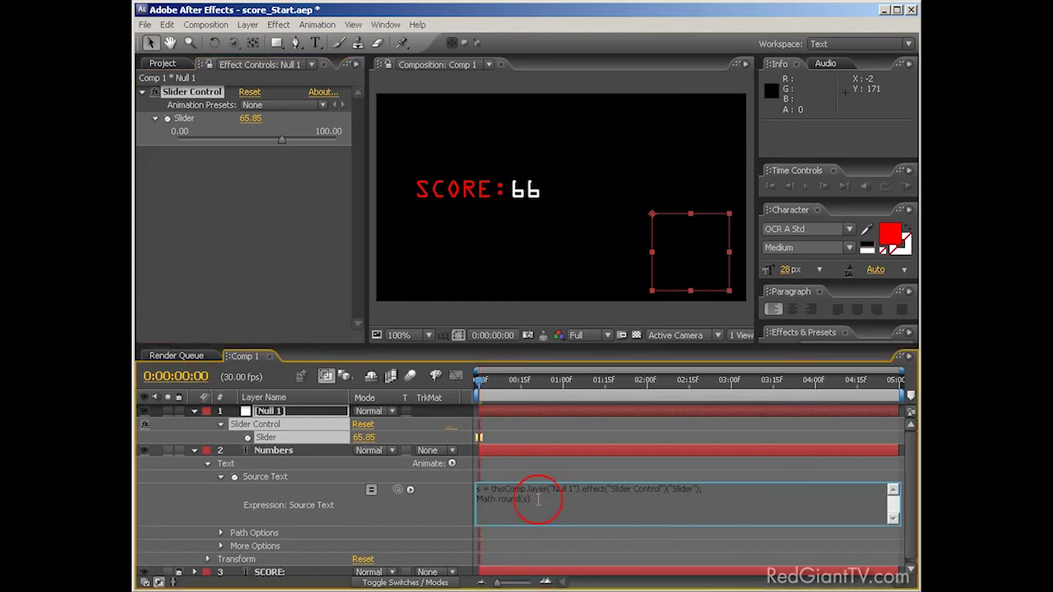
text(*10)
key(KP_Enter)
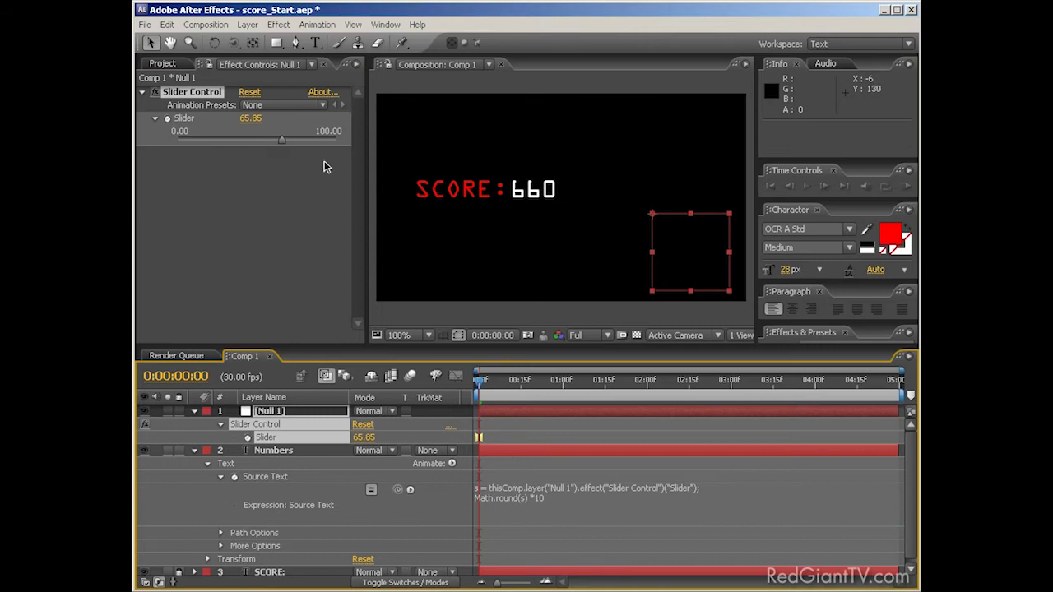
drag(283, 141, 251, 141)
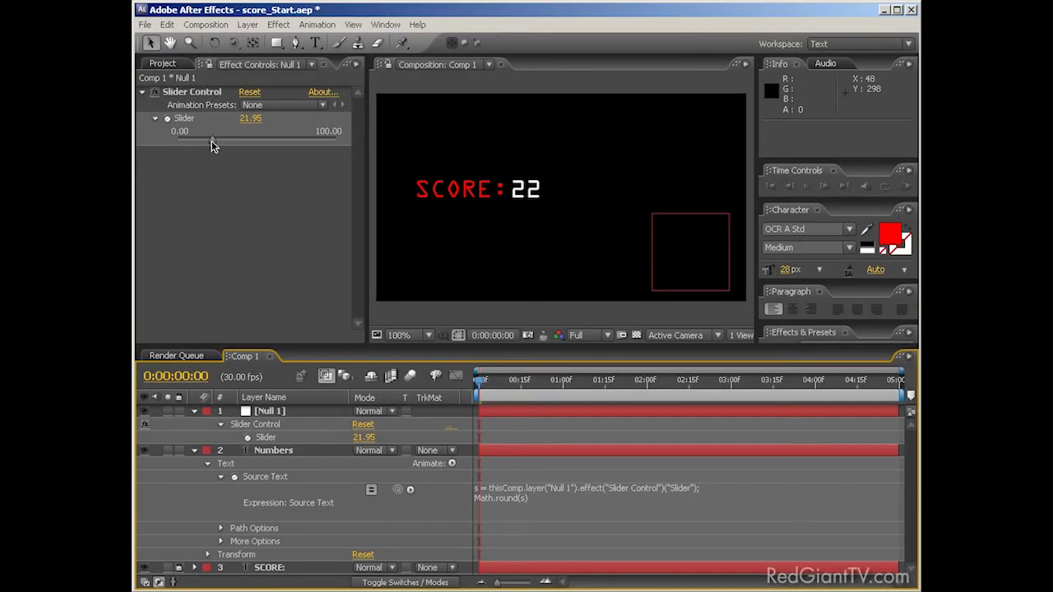
drag(212, 146, 339, 141)
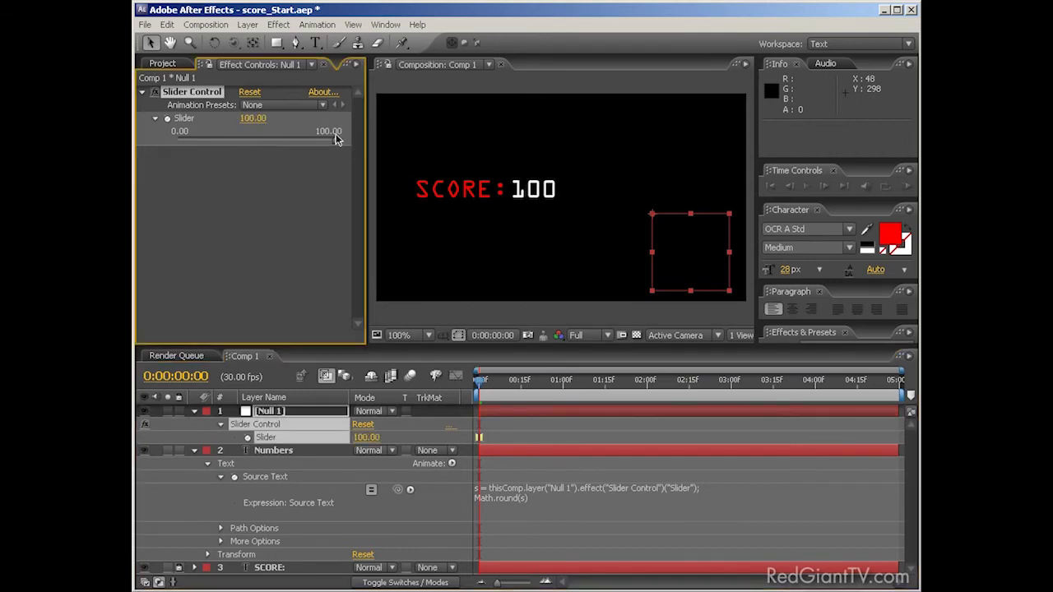
Step: Widen the Slider's range to 0–10000 and test the rounded value
drag(251, 119, 337, 120)
key(ctrl+z)
right_click(256, 119)
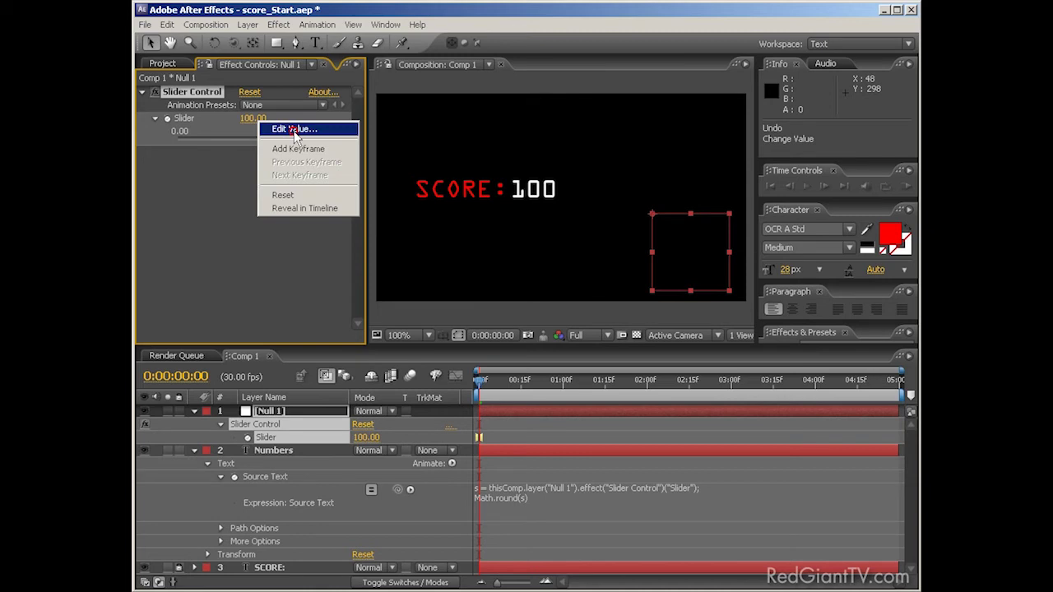
click(294, 131)
double_click(561, 255)
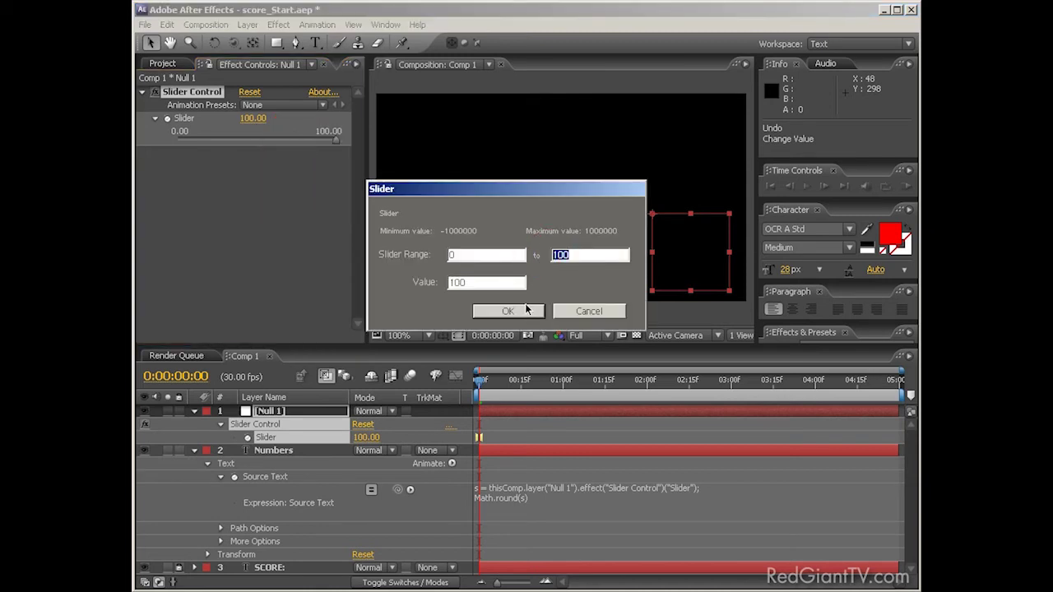
text(10000)
double_click(453, 255)
click(526, 312)
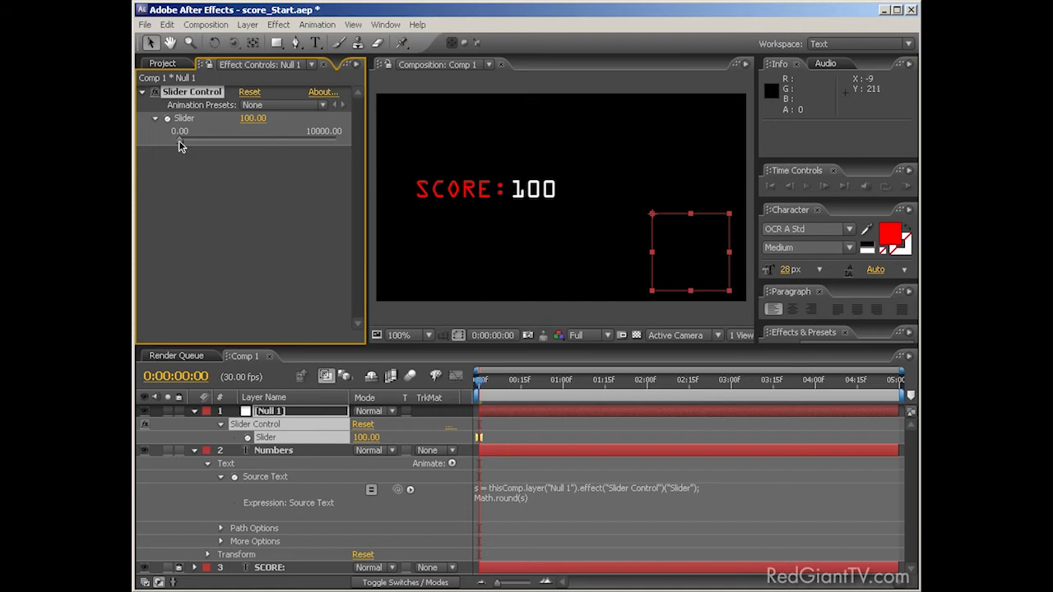
mouse_move(181, 144)
mouse_down()
mouse_move(354, 146)
mouse_move(173, 141)
mouse_up()
Step: Keyframe the Slider at 0 and 390, then convert both keys to hold keyframes
click(167, 117)
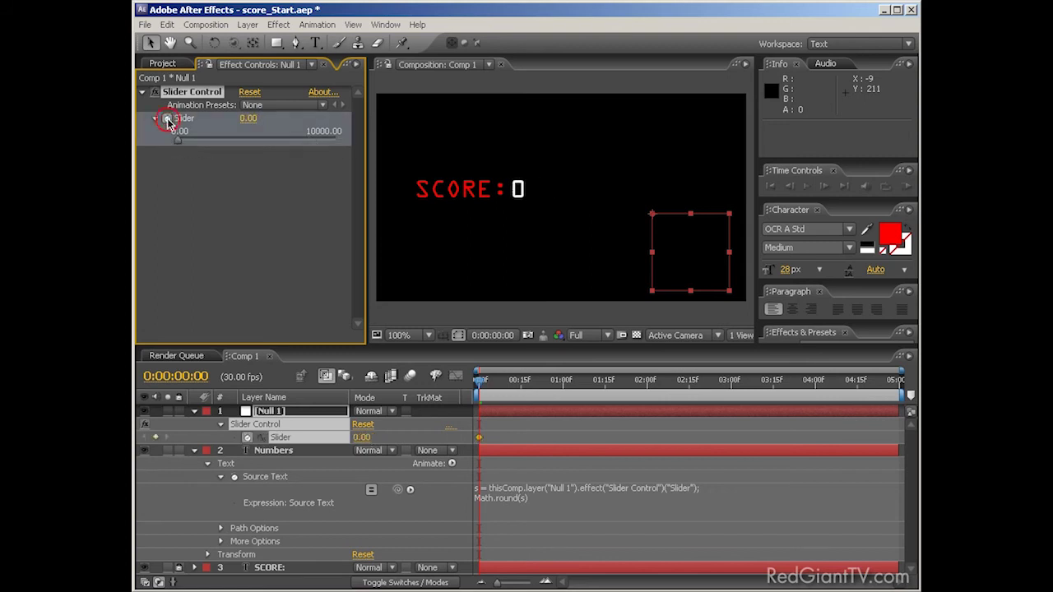
drag(480, 380, 600, 390)
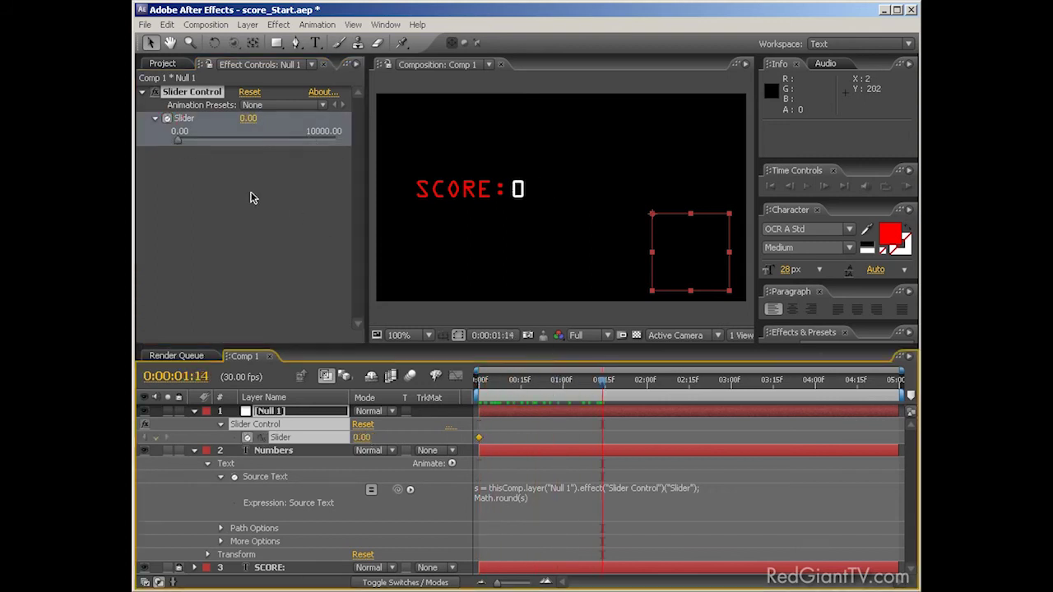
drag(179, 139, 185, 139)
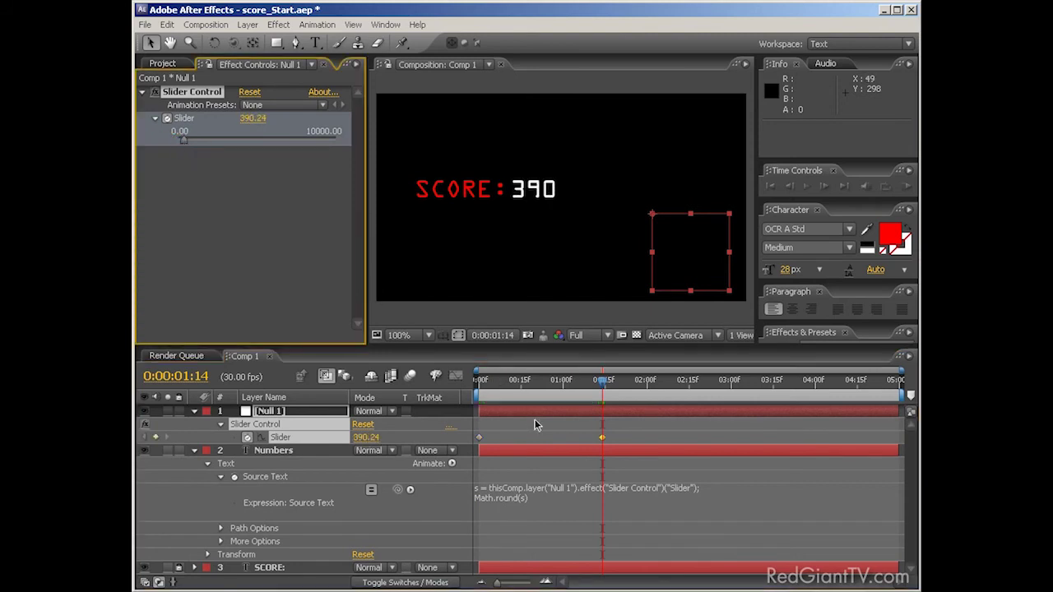
drag(604, 383, 634, 383)
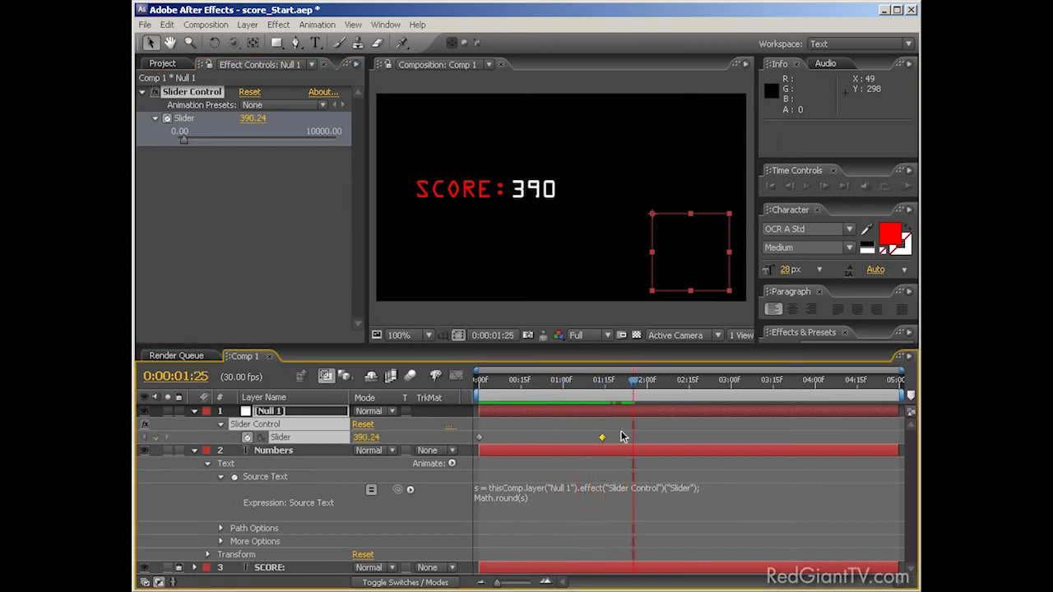
drag(623, 437, 476, 442)
right_click(480, 440)
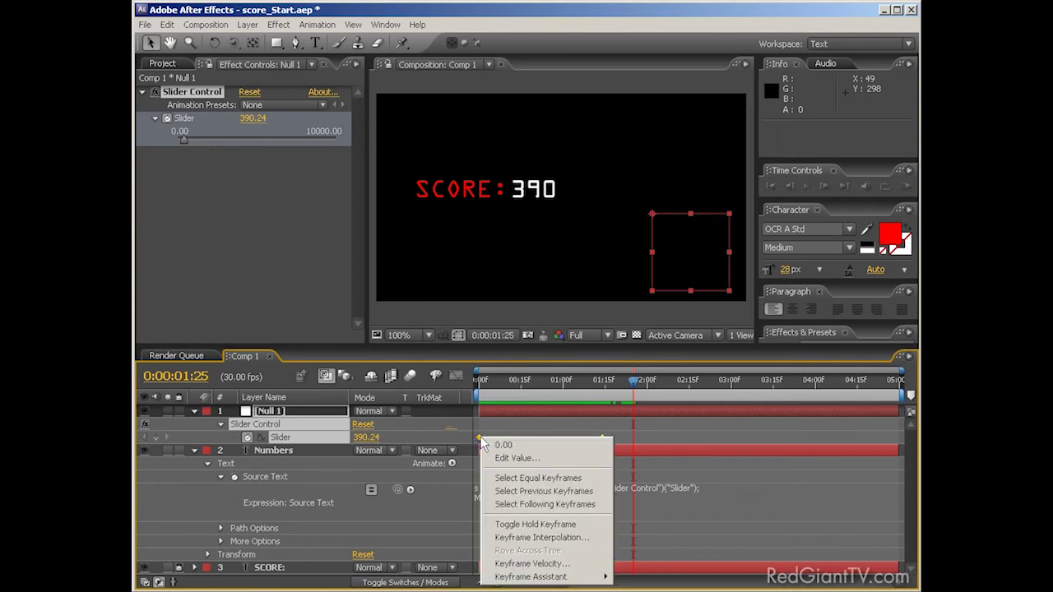
click(519, 525)
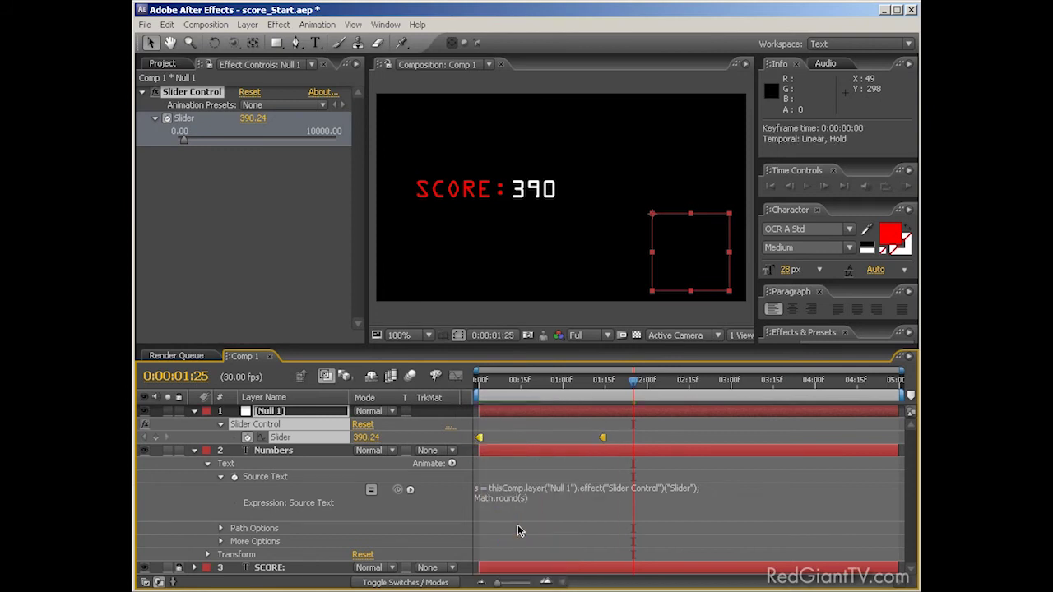
Step: Add later Slider keyframes raising the score to 1390 and 1690
drag(632, 384, 658, 381)
drag(251, 118, 258, 118)
drag(597, 399, 683, 398)
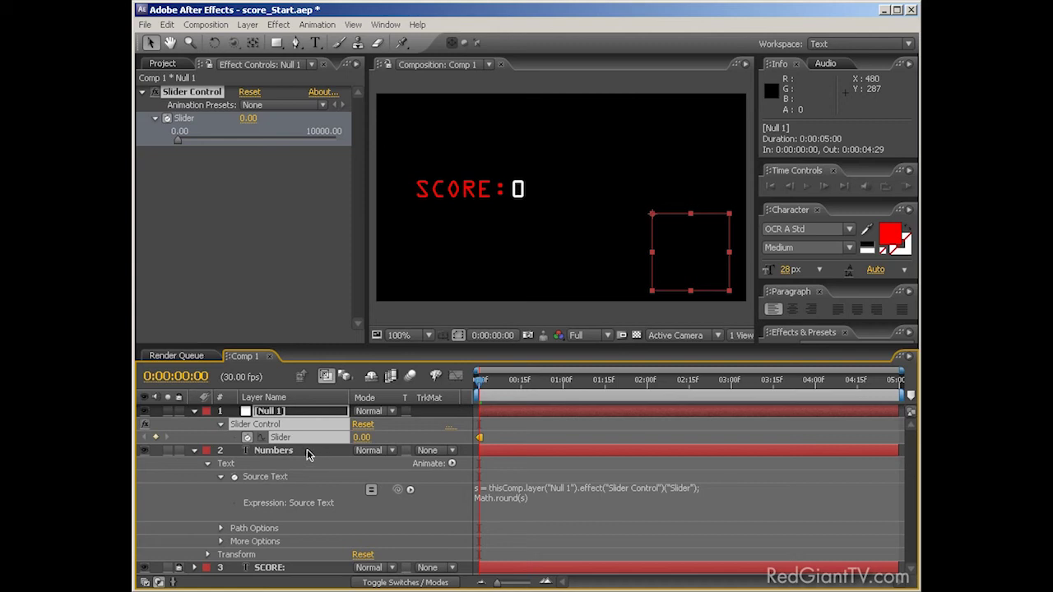
Step: Paste the marker-counting expression onto the Slider value and commit it
alt+click(248, 437)
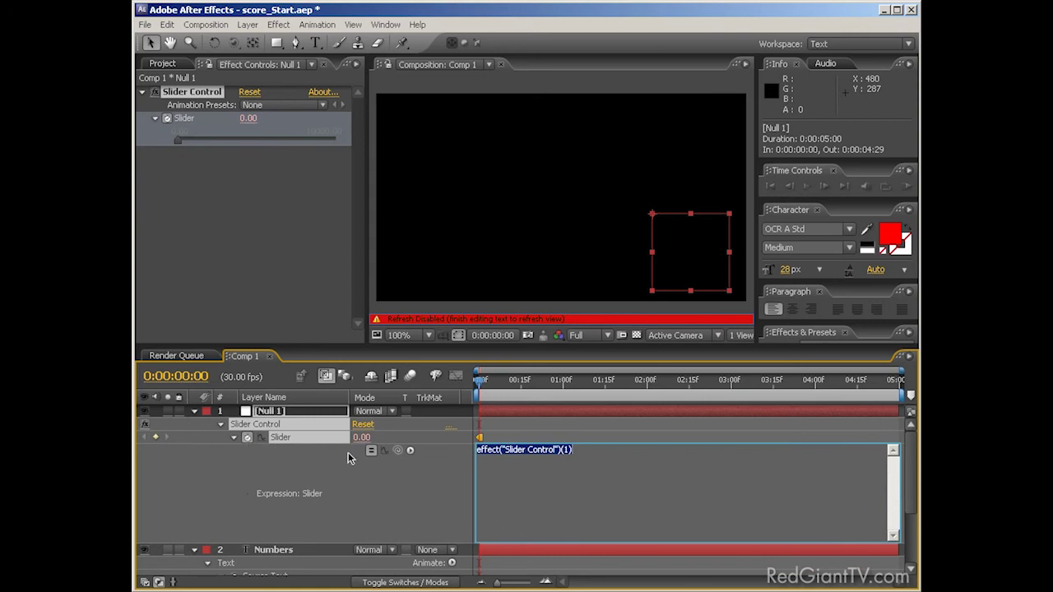
text(s = effect("Slider Control")("Slider"); n = 0; if (marker.numKeys > 0){   n = marker.nearestKey(time).index;   if (marker.key(n).time > time){     n--;   } } s + n)
click(434, 477)
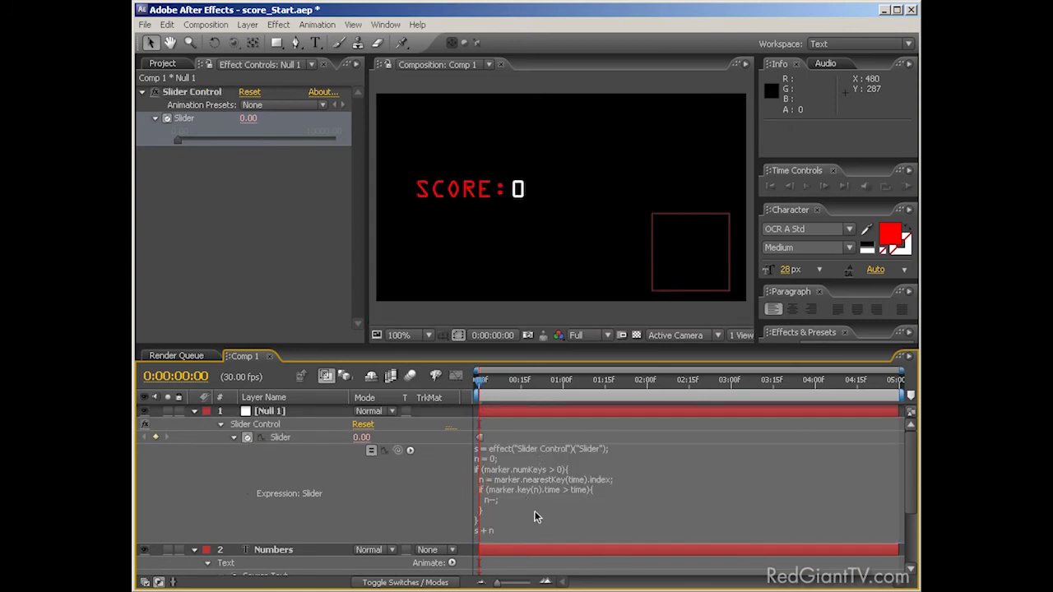
drag(609, 381, 622, 401)
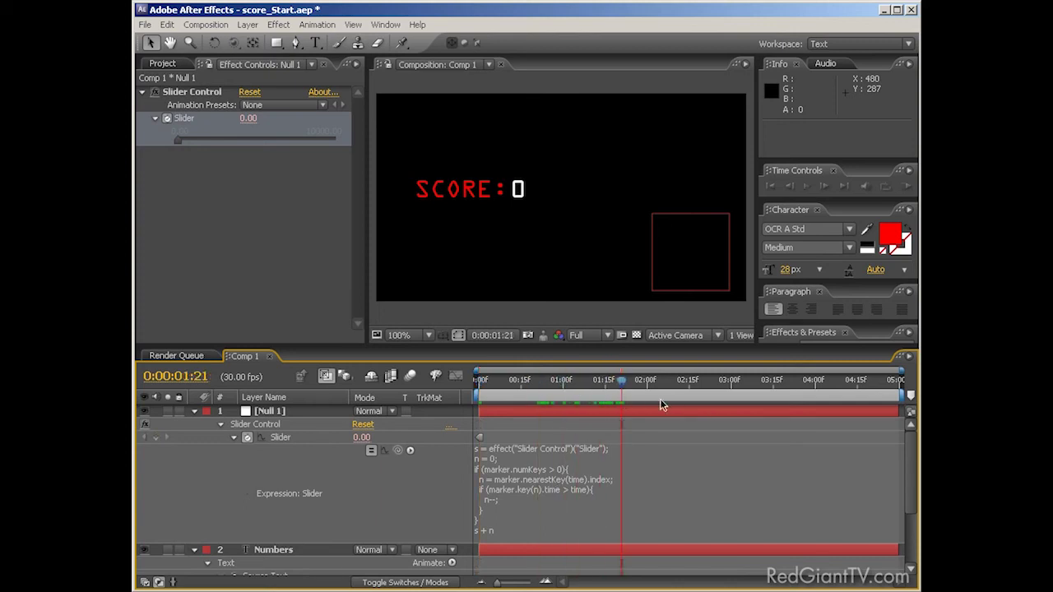
Step: Add layer markers to Null 1 at successive times so each raises the score
click(633, 415)
key(KP_Multiply)
drag(622, 395, 737, 383)
key(KP_Multiply)
key(KP_Multiply)
key(KP_Multiply)
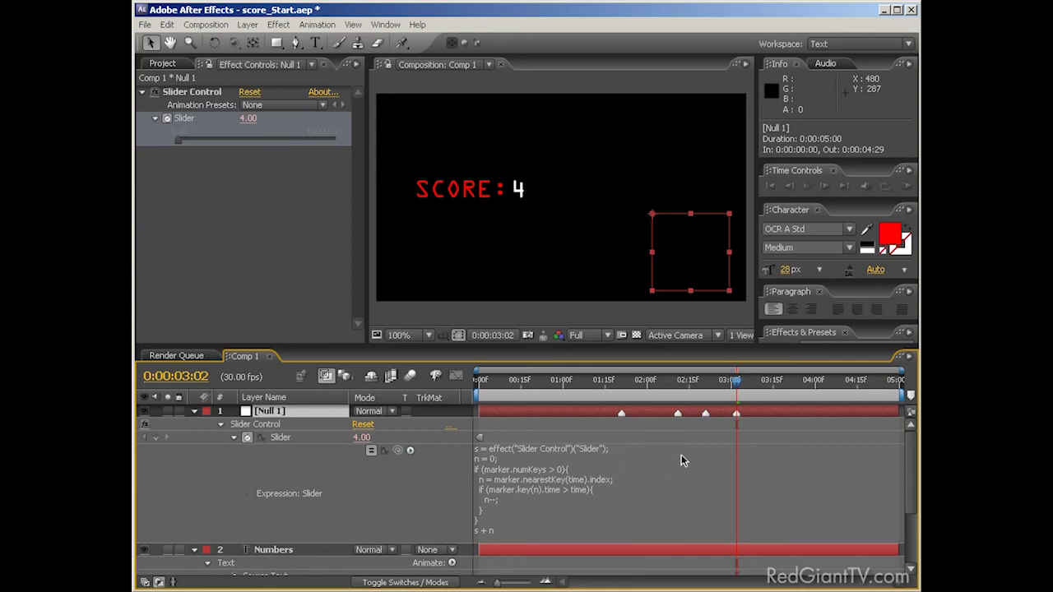
click(504, 535)
Step: Append *10 to the expression so each marker adds 10, and check the score
click(504, 532)
text(*1)
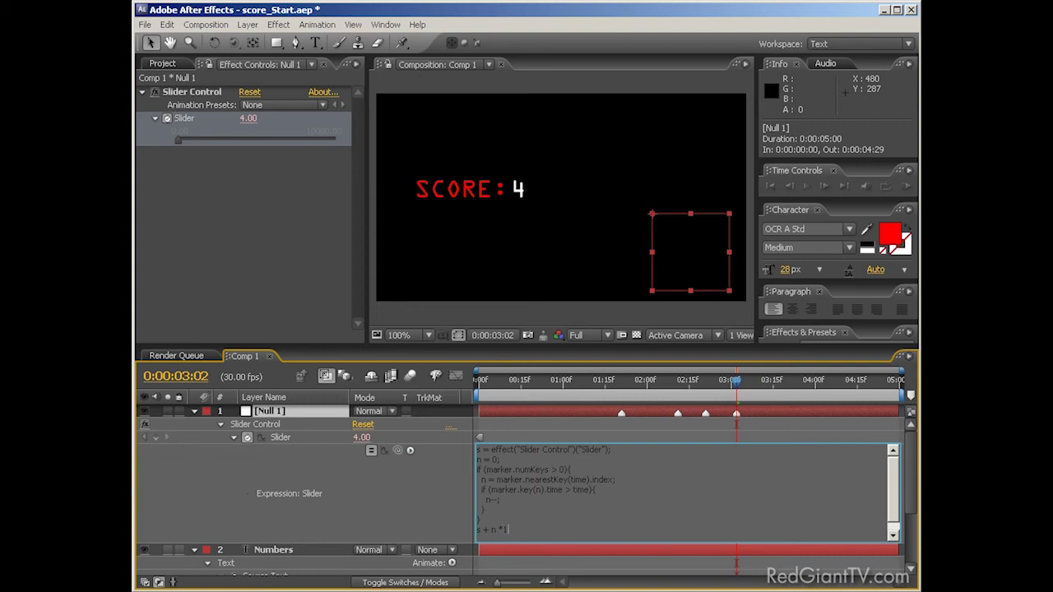
text(0)
click(579, 562)
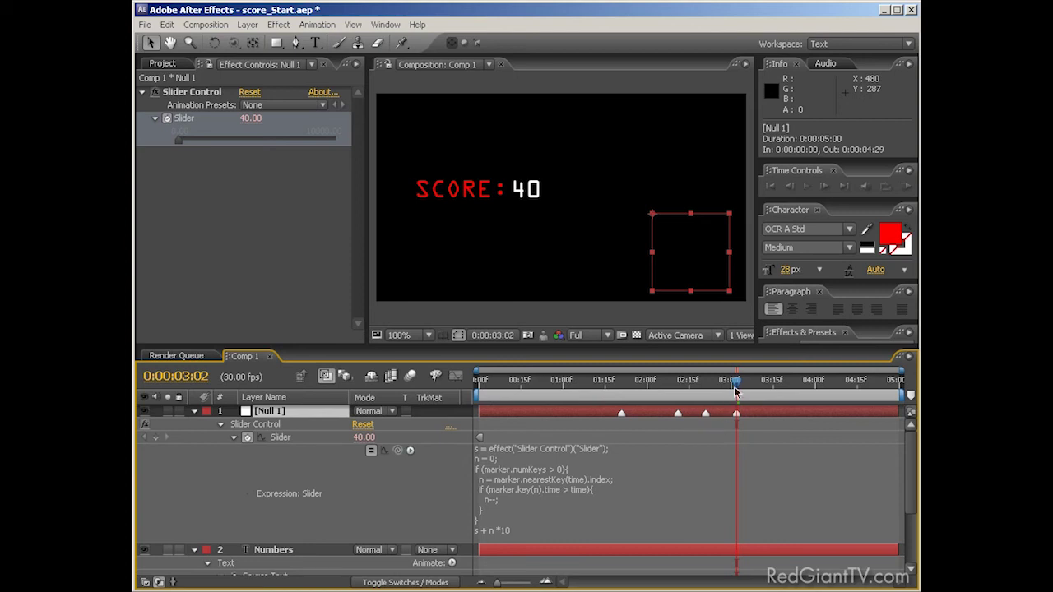
drag(737, 387, 759, 388)
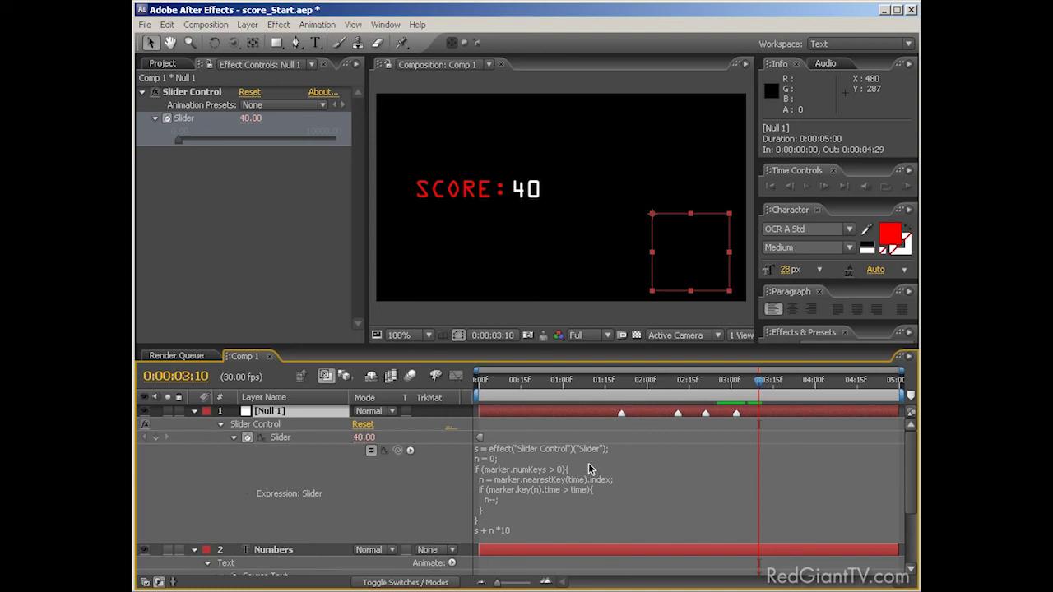
drag(622, 381, 767, 399)
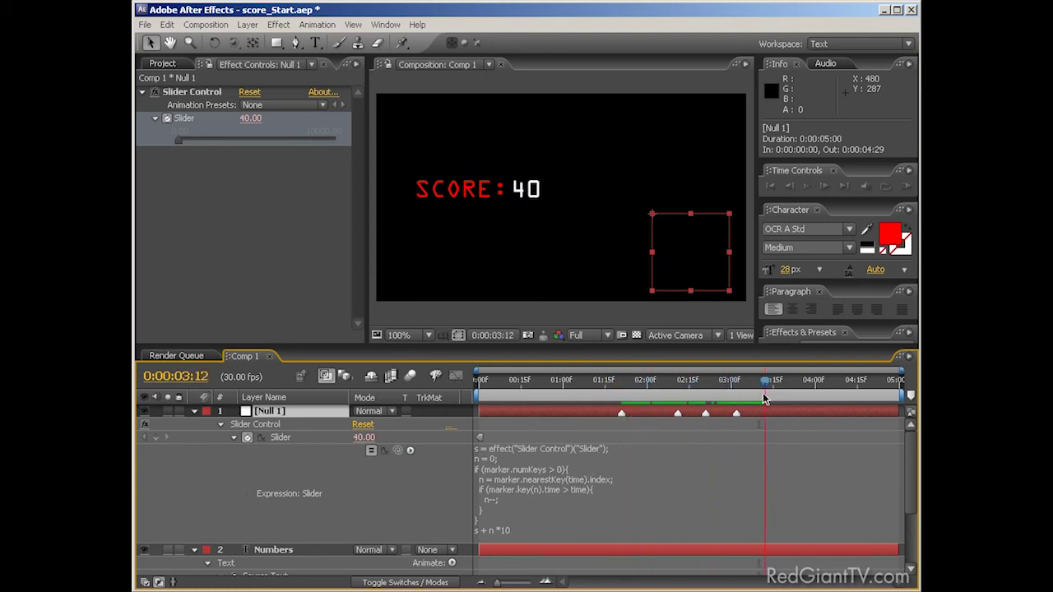
Step: Set the Slider to 340 at 3:12 and add another layer marker at 3:20
click(364, 437)
text(0)
text(+300)
key(Return)
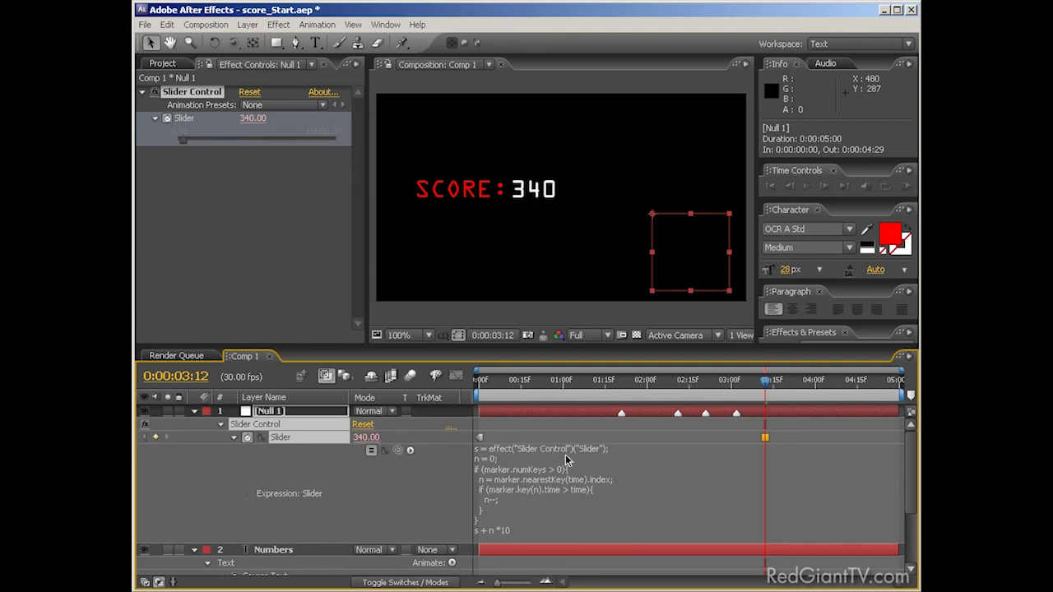
mouse_move(765, 381)
mouse_down()
mouse_move(819, 393)
mouse_move(849, 383)
mouse_up()
key(KP_Multiply)
key(KP_Multiply)
key(KP_Multiply)
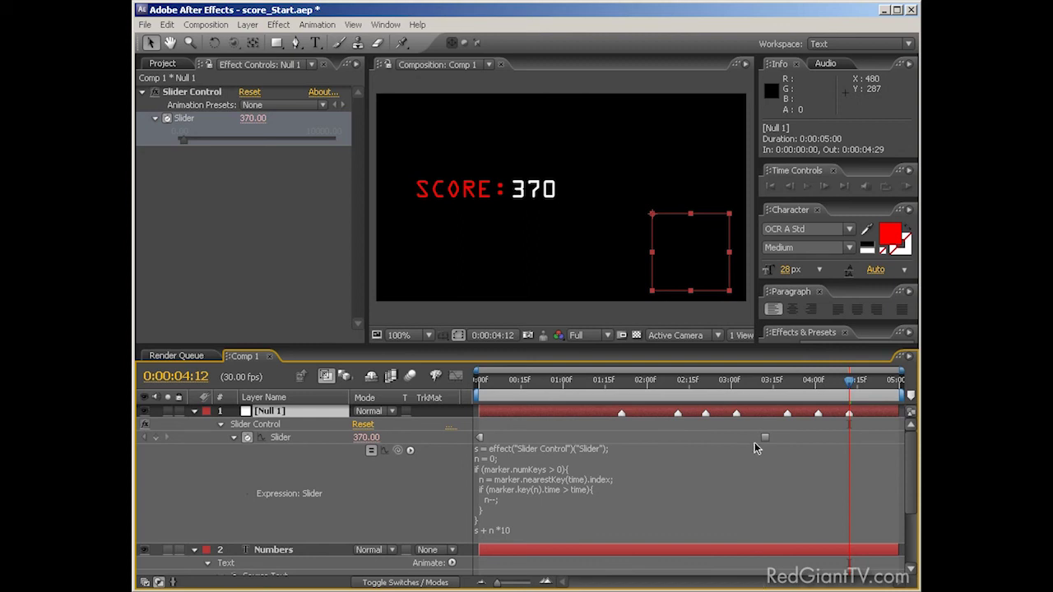
click(787, 231)
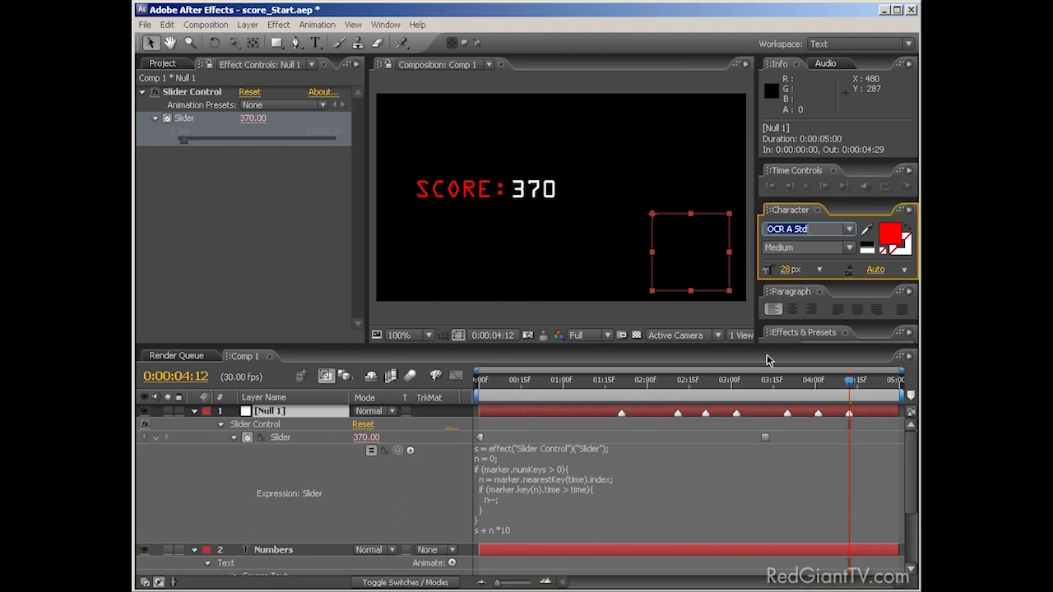
click(746, 479)
key(KP_Enter)
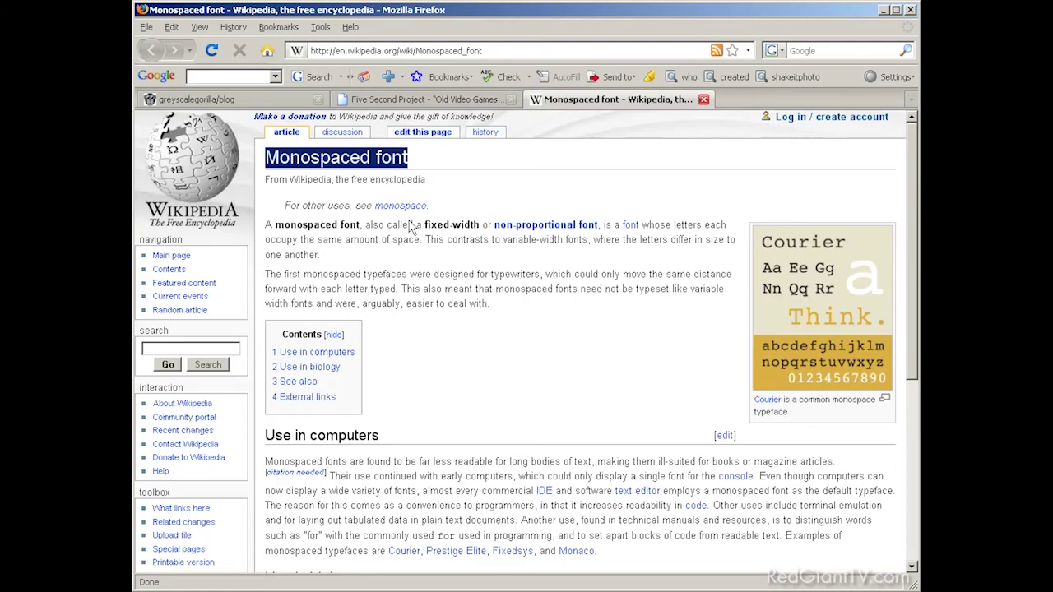
Step: Highlight and then deselect the 'Monospaced font' title on the Wikipedia article in Firefox
click(411, 156)
drag(428, 158, 265, 155)
click(324, 200)
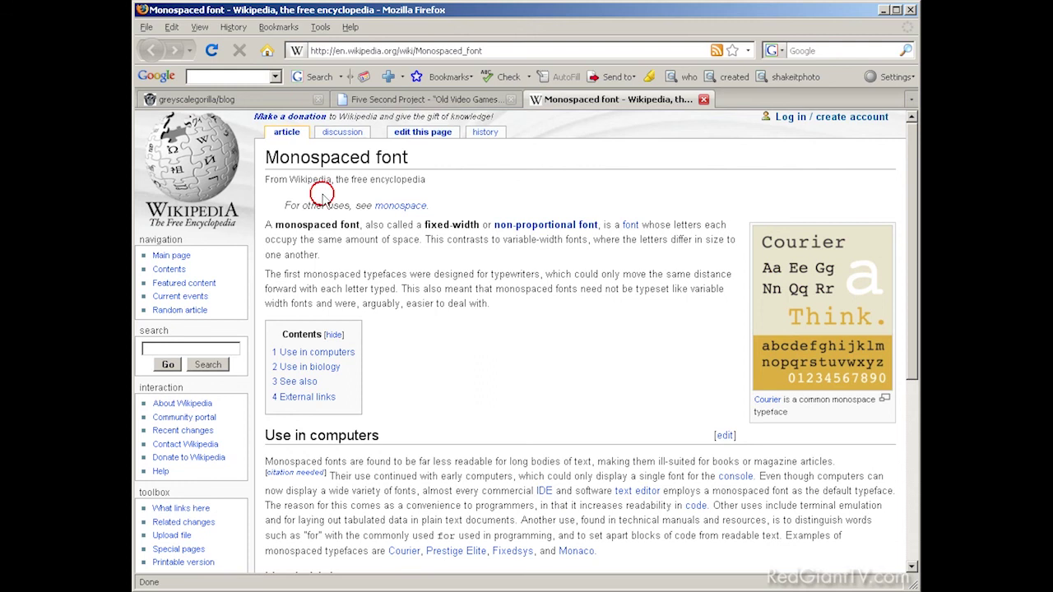